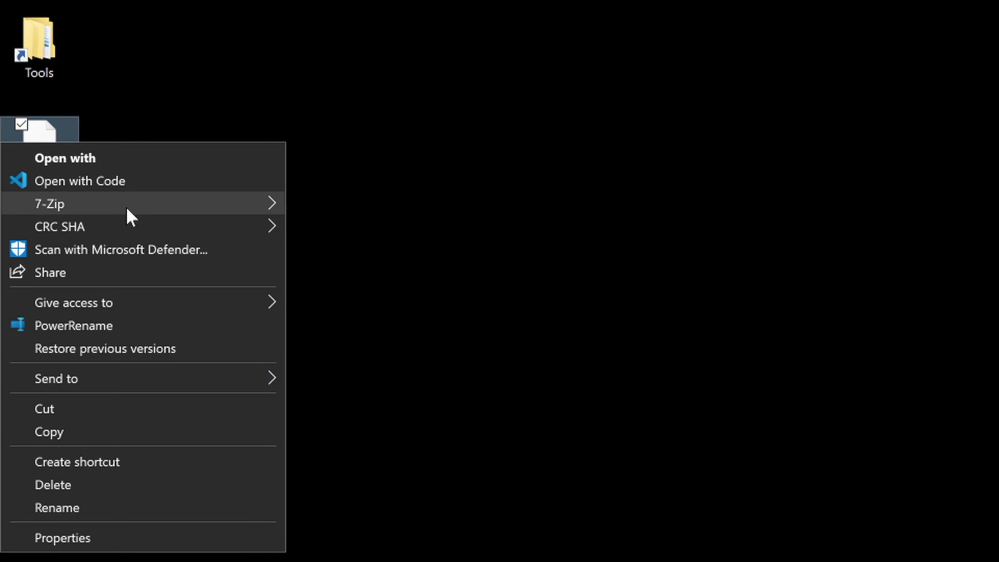
Step: Extract shimcache.7z with 7-Zip to a shimcache folder on the desktop, then select that folder
{"action": "mouse_move", "coordinate": [127, 212]}
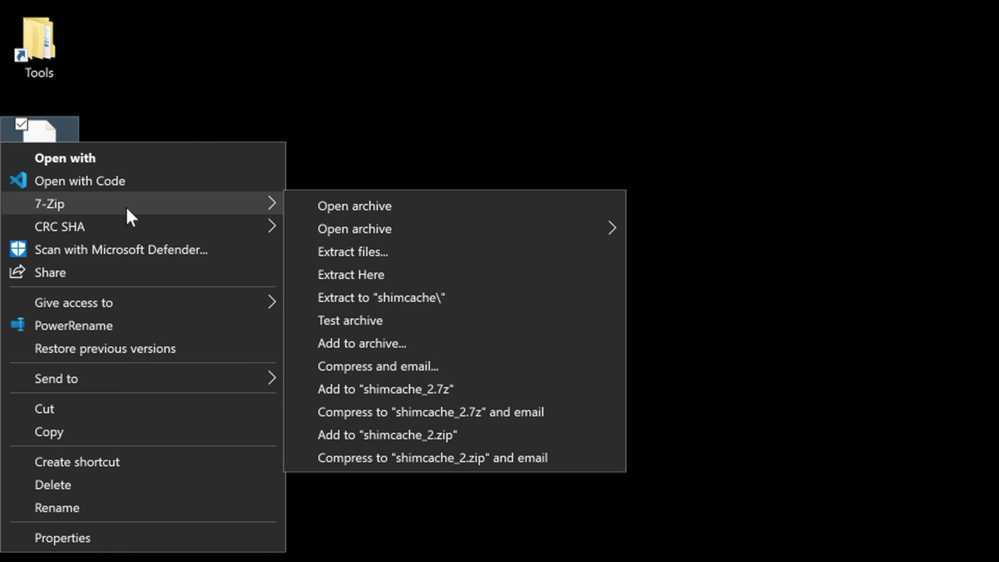
{"action": "left_click", "coordinate": [472, 298]}
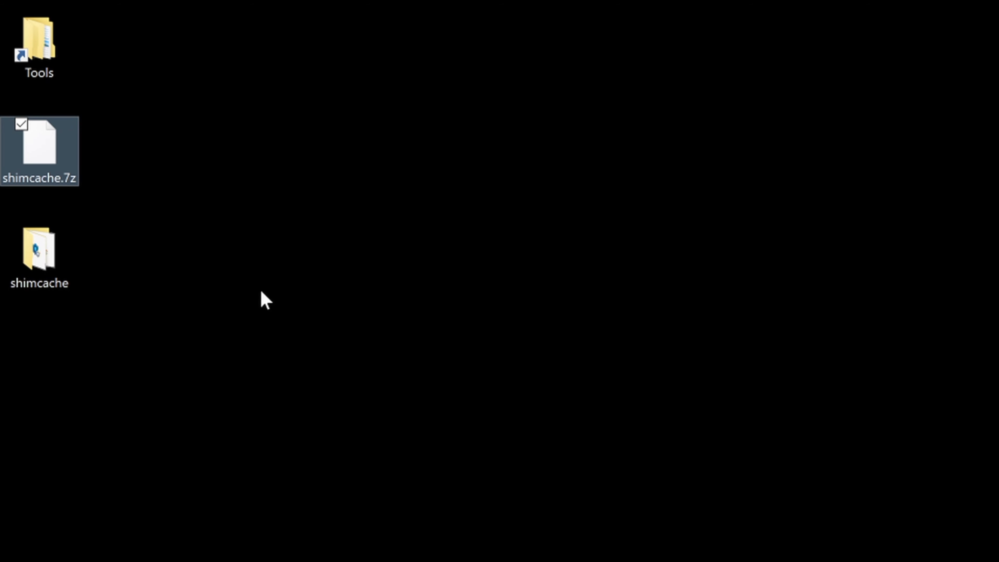
{"action": "left_click", "coordinate": [32, 248]}
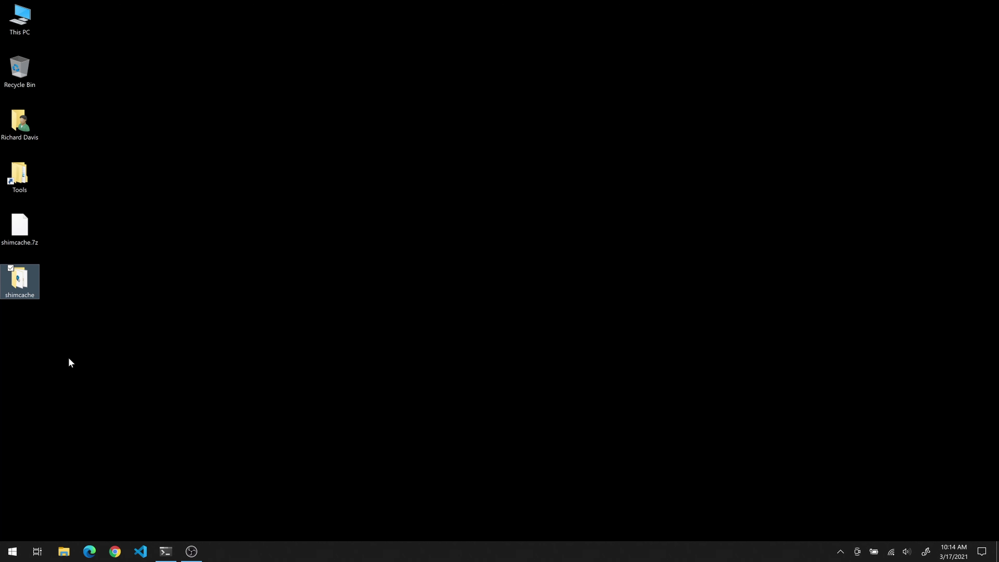
Step: List Desktop\shimcache in wide format (dir/w) and highlight its count of 137 files
{"action": "left_click", "coordinate": [165, 552]}
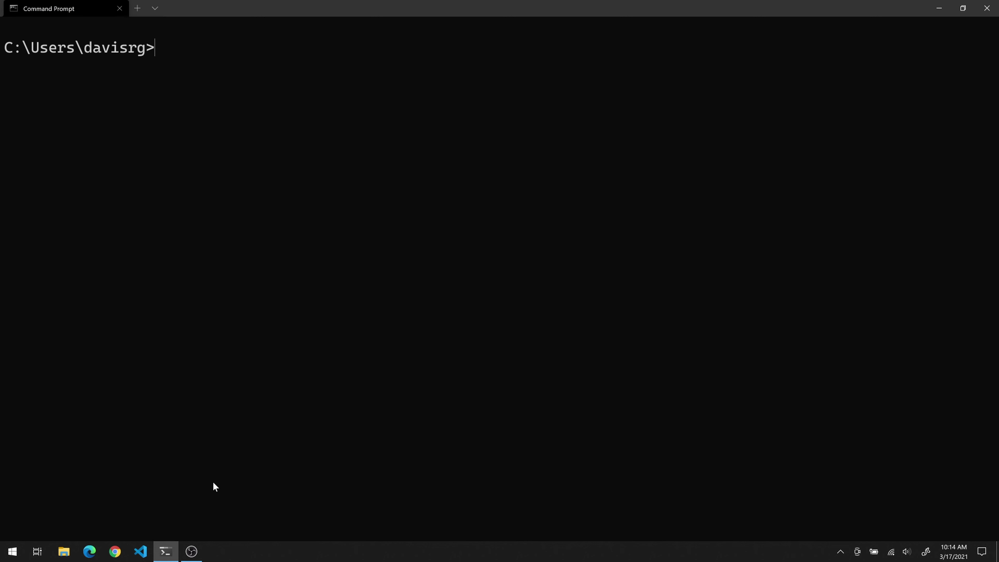
{"action": "type", "text": "cd Desktop"}
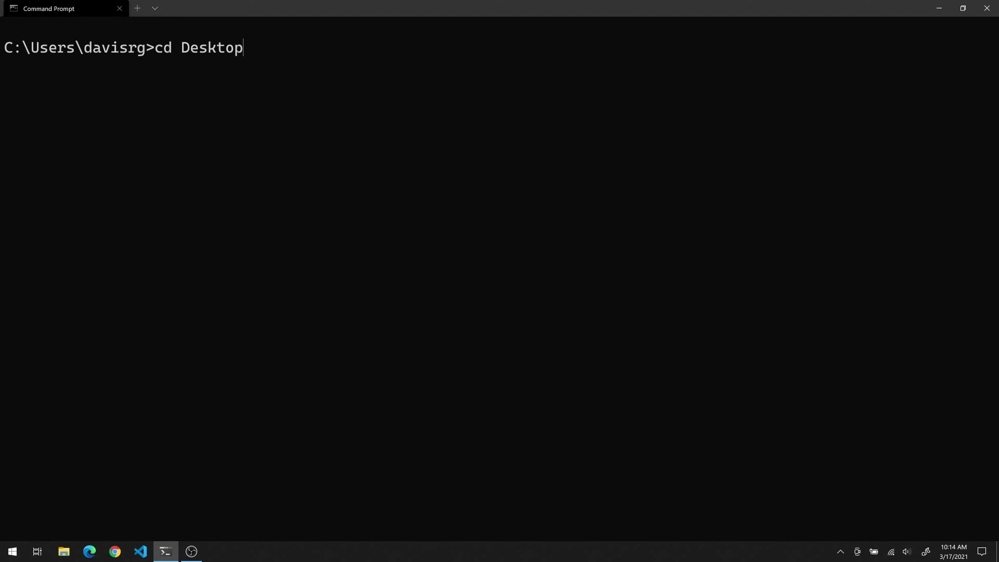
{"action": "type", "text": "\\shimcache"}
{"action": "key", "text": "Return"}
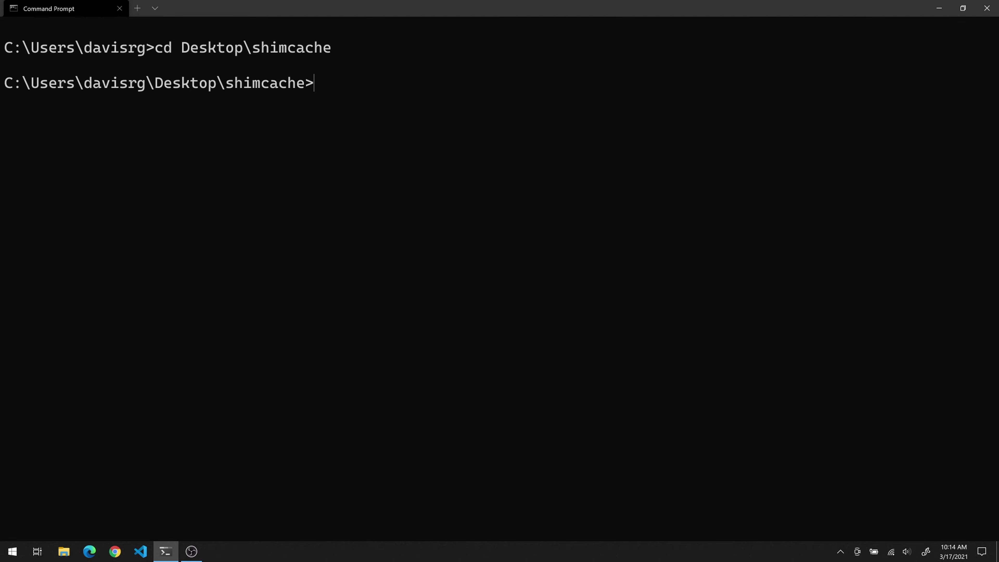
{"action": "type", "text": "dir/w"}
{"action": "key", "text": "Return"}
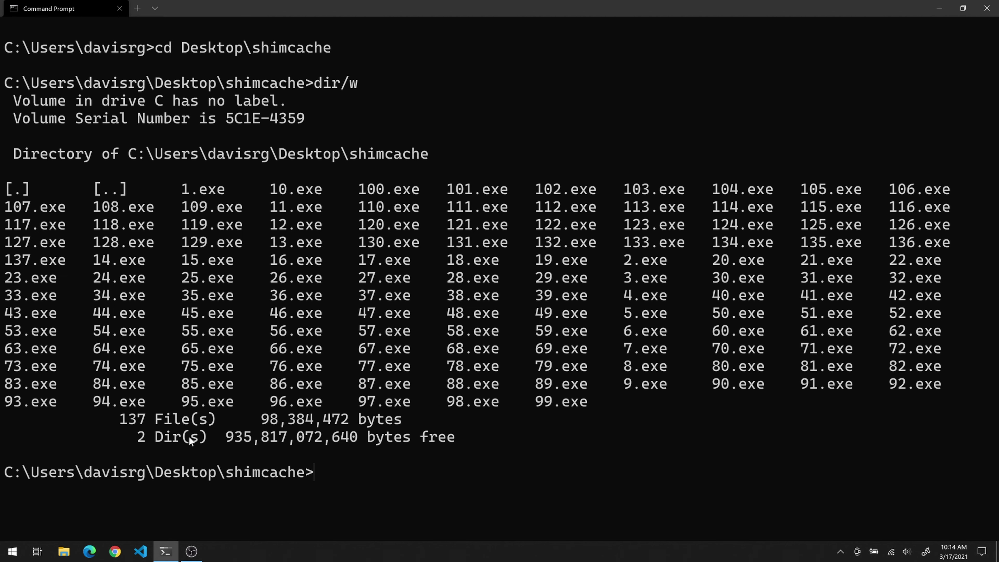
{"action": "left_click_drag", "start_coordinate": [120, 417], "coordinate": [146, 418]}
{"action": "key", "text": "ctrl+c"}
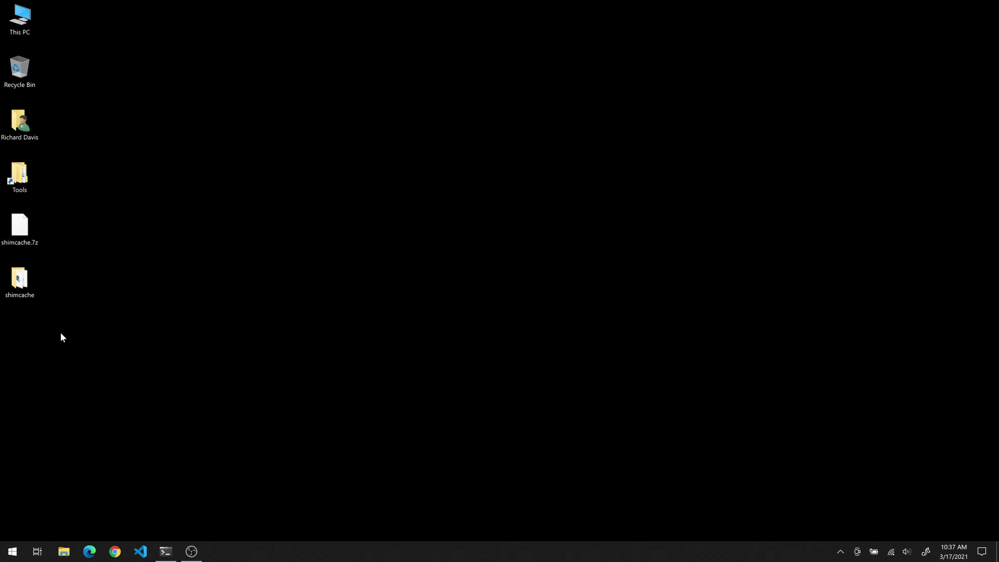
Step: In the admin prompt, go to \tools\Zimmerman and view AppCompatCacheParser's help on the SYSTEM hive
{"action": "left_click", "coordinate": [165, 551]}
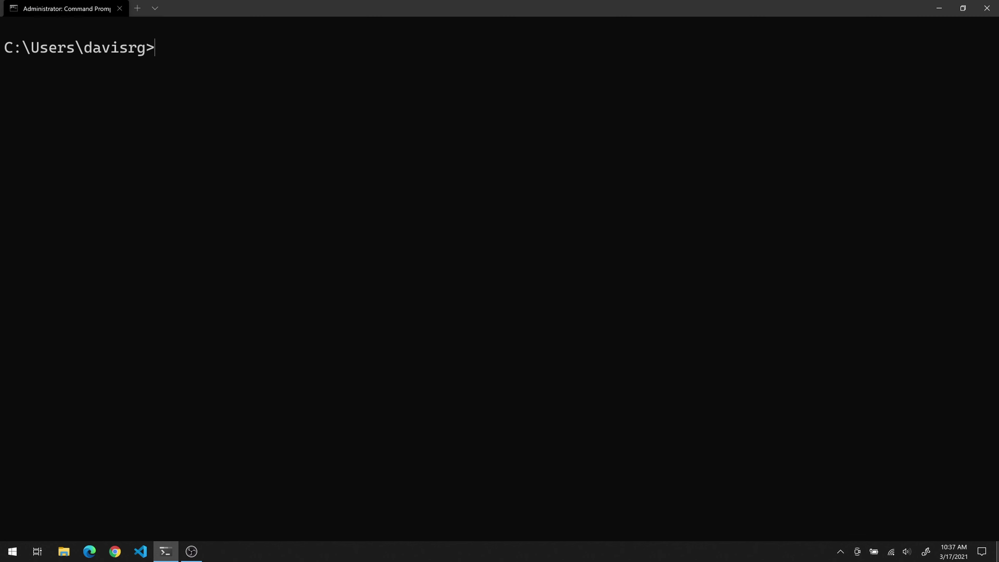
{"action": "type", "text": "cd \\tools\\zimm"}
{"action": "key", "text": "Tab"}
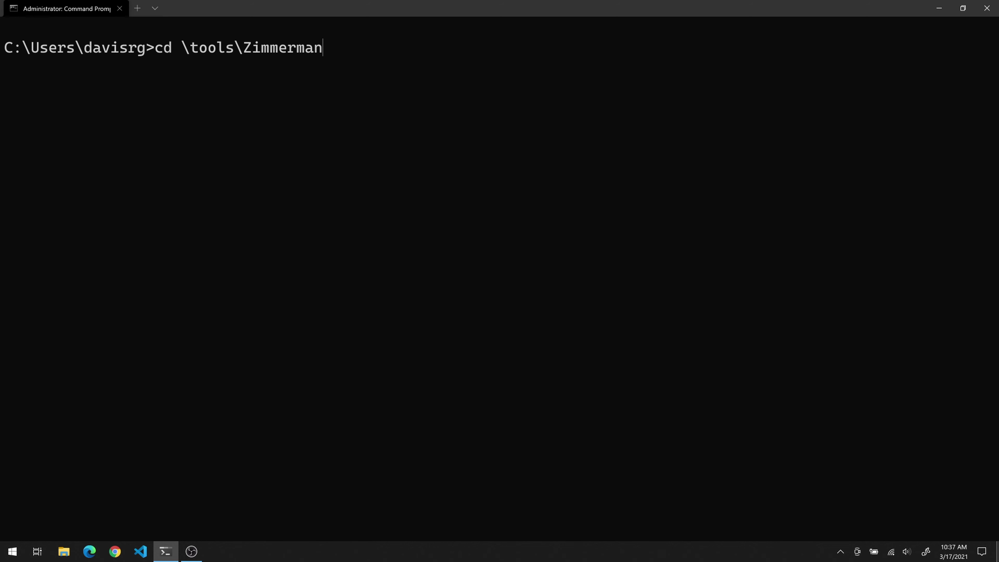
{"action": "key", "text": "Return"}
{"action": "type", "text": "cls"}
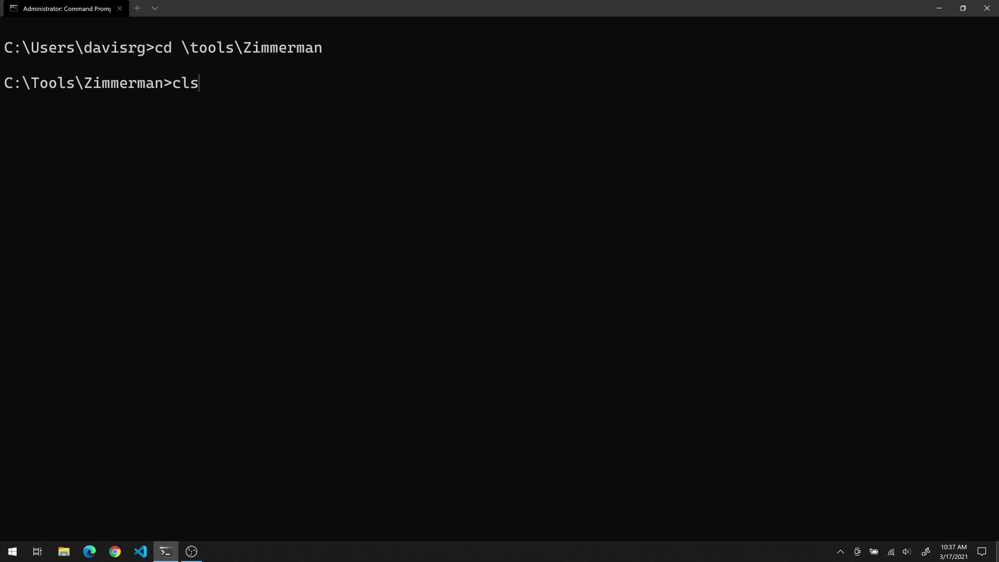
{"action": "key", "text": "Return"}
{"action": "type", "text": "app"}
{"action": "key", "text": "Tab"}
{"action": "key", "text": "Return"}
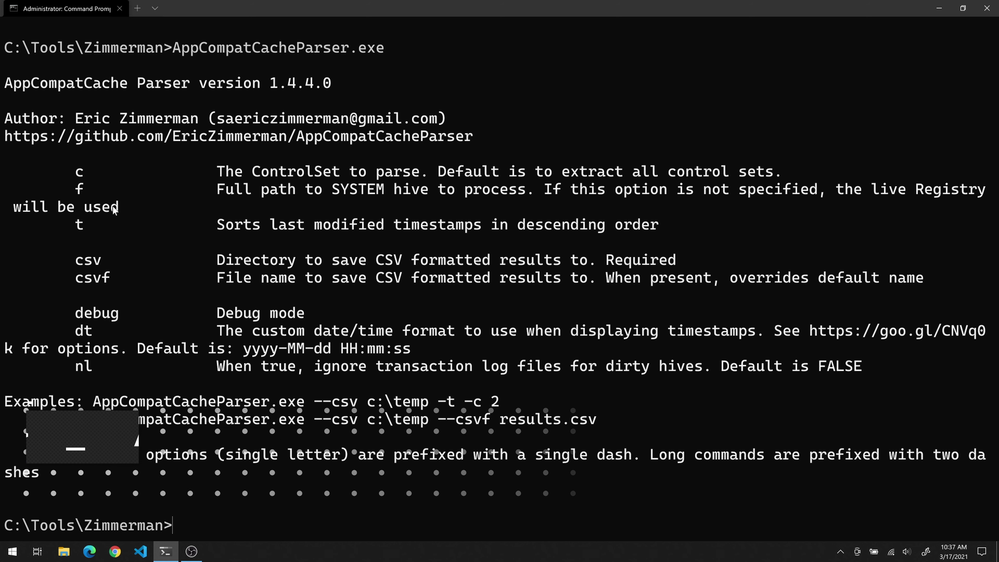
{"action": "left_click_drag", "start_coordinate": [113, 205], "coordinate": [1, 191]}
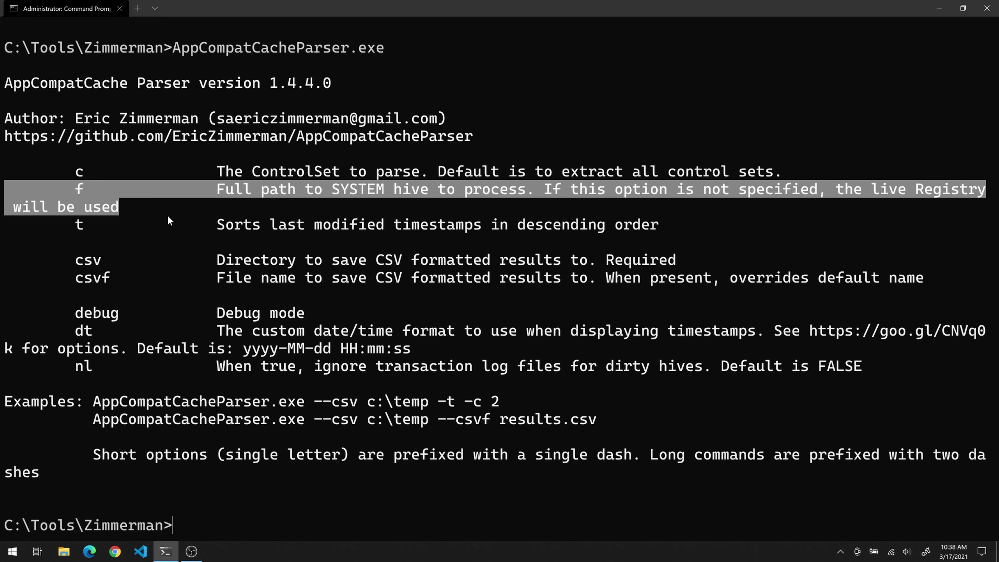
Step: Export the shimcache to reboot1.csv on the user's Desktop and highlight the 882 cache entries
{"action": "type", "text": "cls"}
{"action": "key", "text": "Return"}
{"action": "type", "text": "app"}
{"action": "key", "text": "Tab"}
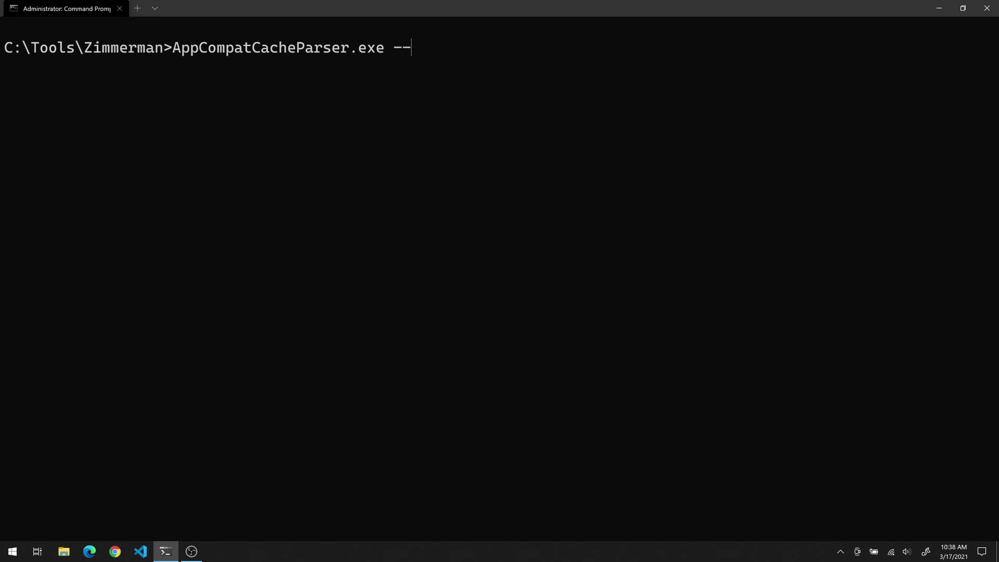
{"action": "type", "text": "csv \\Users\\davisrg\\Desktop"}
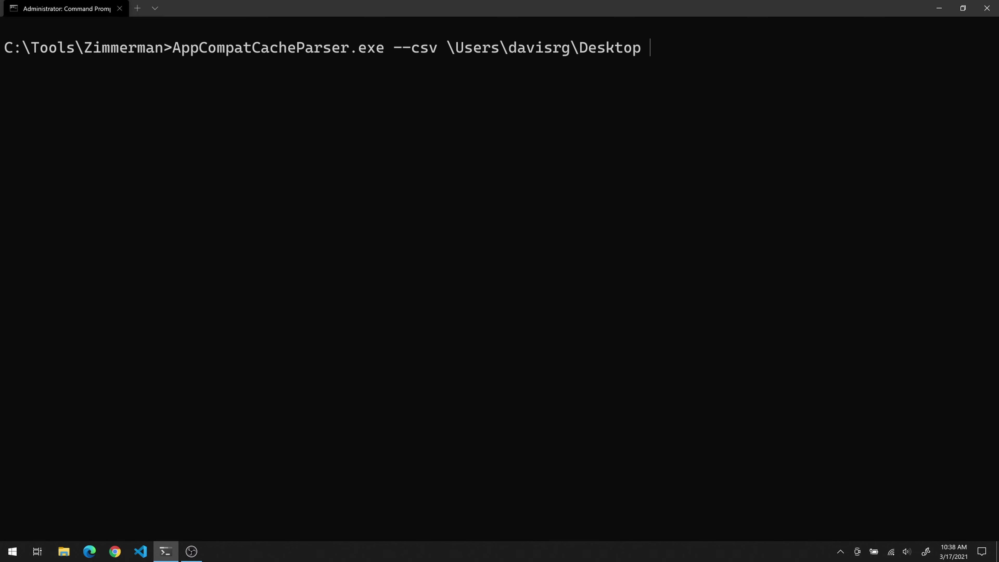
{"action": "type", "text": " --csvf reboot1.csv"}
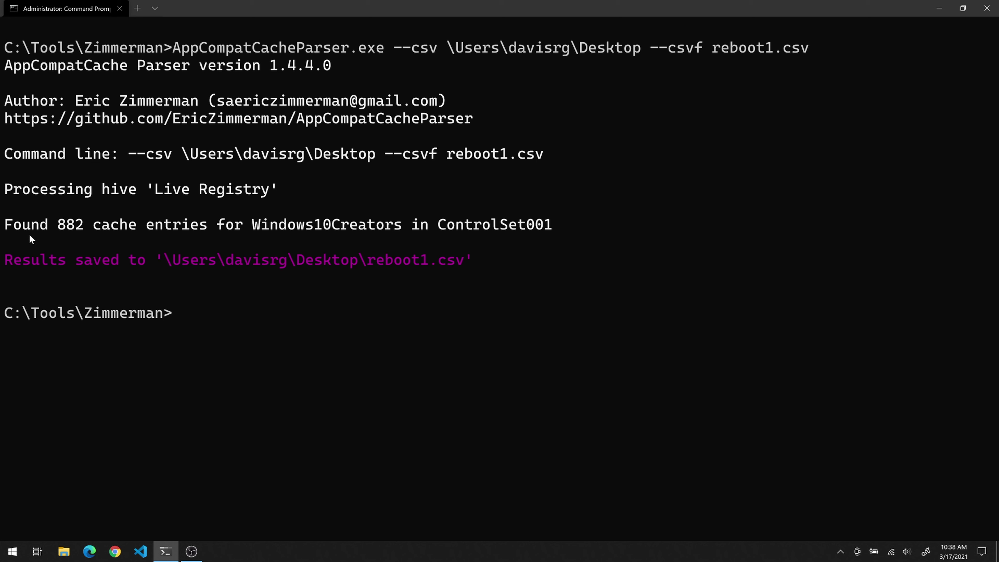
{"action": "triple_click", "coordinate": [50, 225]}
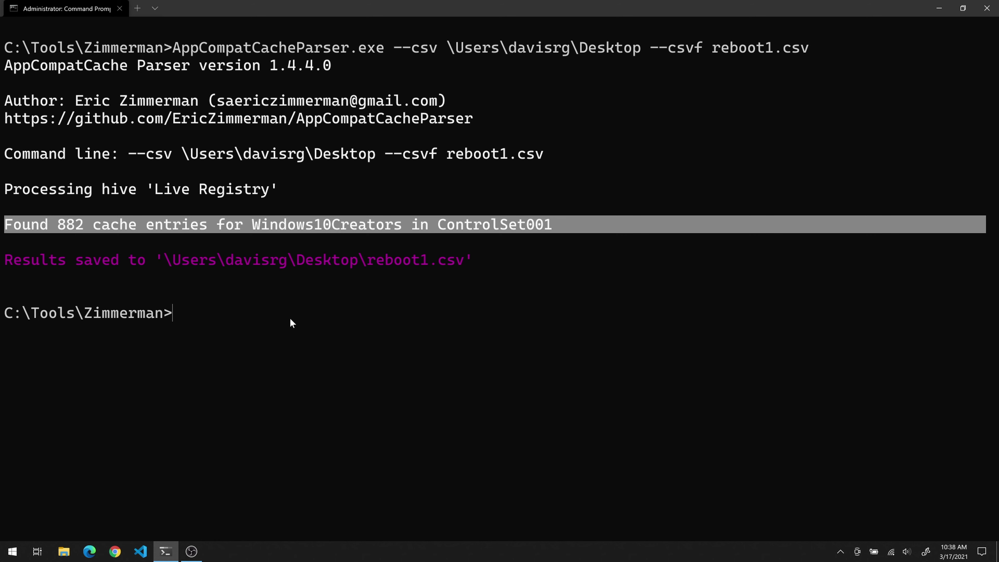
Step: Open reboot1.csv in Timeline Explorer and select rows 0–9 across all columns
{"action": "key", "text": "super+d"}
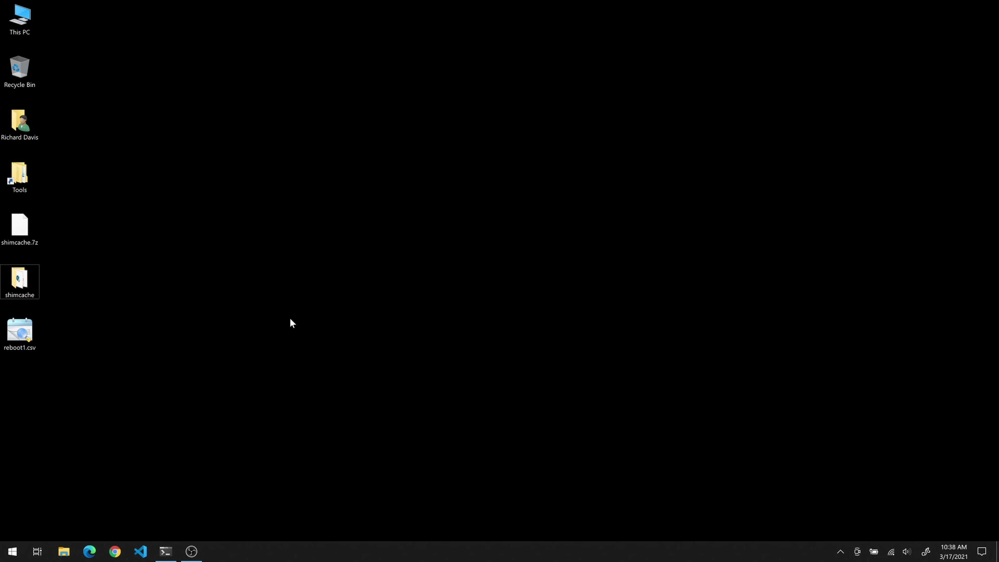
{"action": "left_click", "coordinate": [20, 331]}
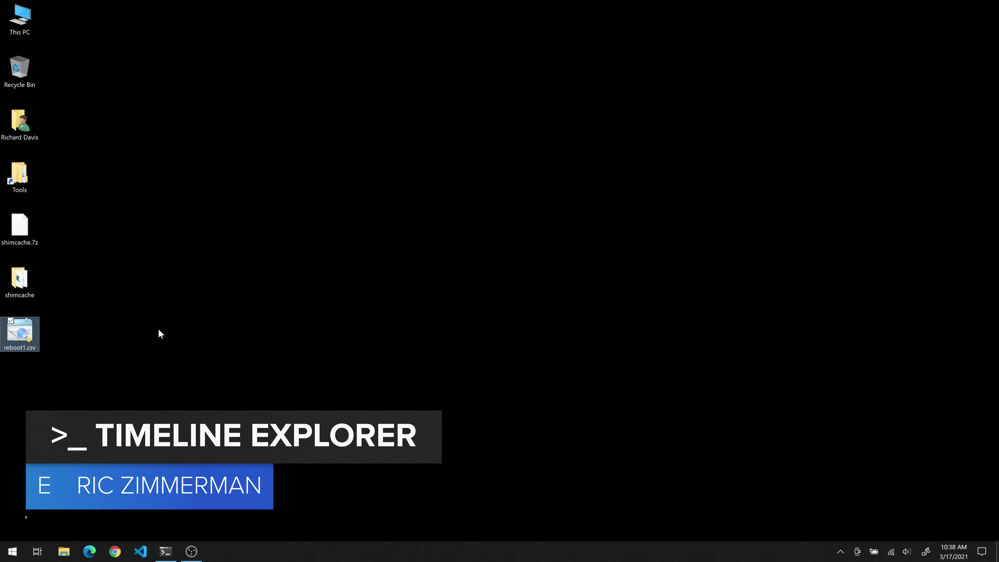
{"action": "key", "text": "Return"}
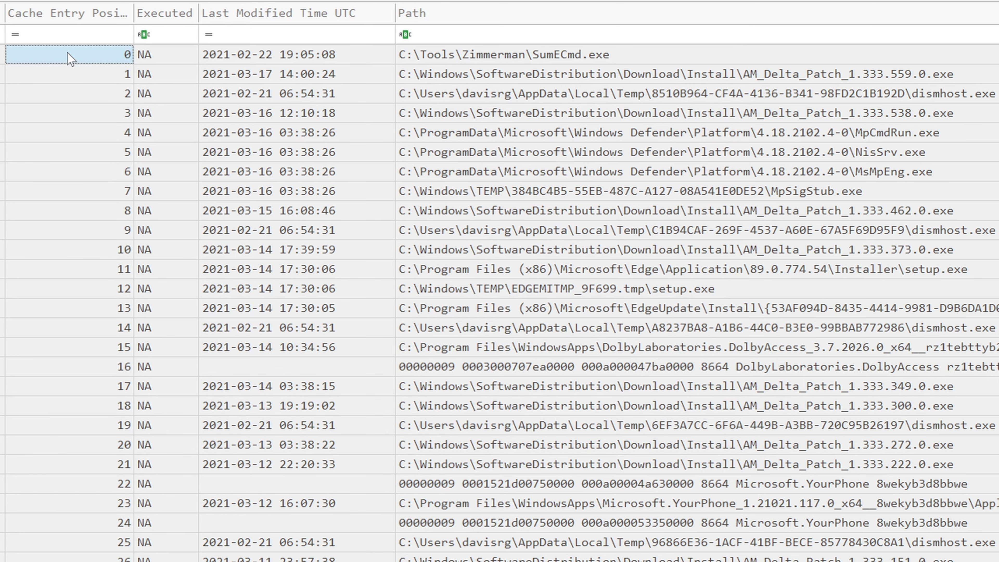
{"action": "key", "text": "shift+Down"}
{"action": "key", "text": "shift+Down"}
{"action": "key", "text": "shift+Down"}
{"action": "key", "text": "shift+Down"}
{"action": "key", "text": "shift+Down"}
{"action": "key", "text": "shift+Down"}
{"action": "key", "text": "shift+Down"}
{"action": "key", "text": "shift+Down"}
{"action": "key", "text": "shift+Down"}
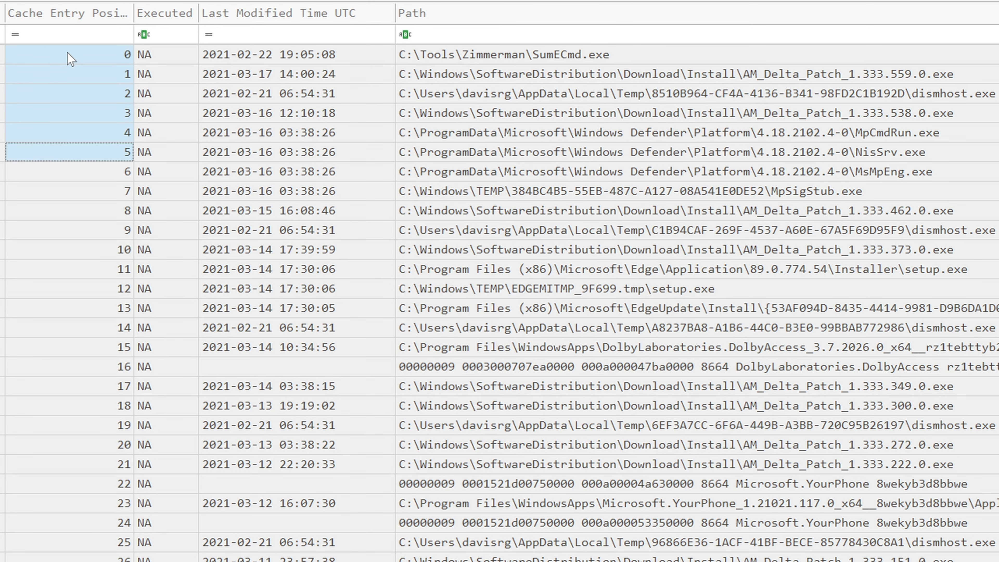
{"action": "key", "text": "shift+Right"}
{"action": "key", "text": "shift+Right"}
{"action": "key", "text": "shift+Right"}
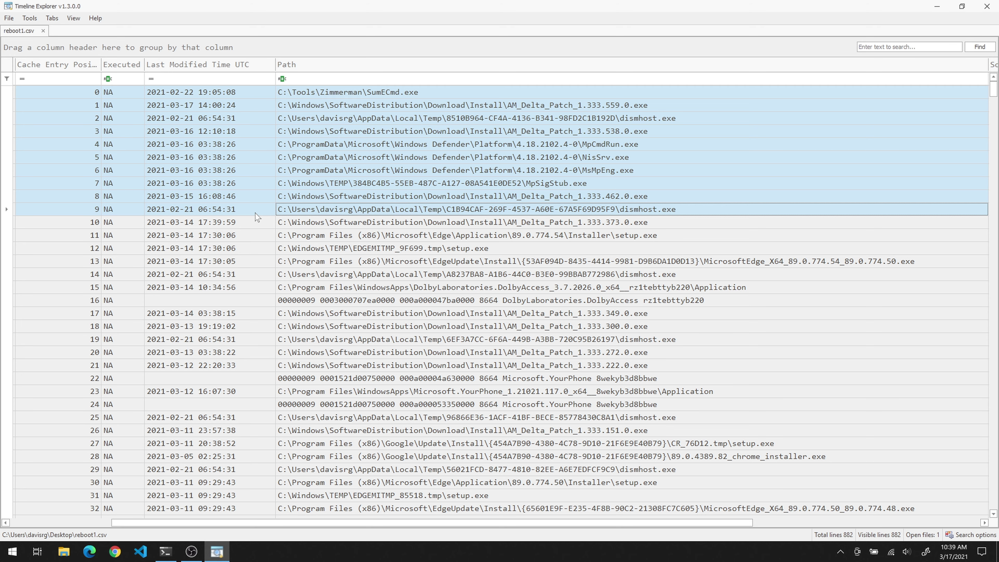
{"action": "key", "text": "super+d"}
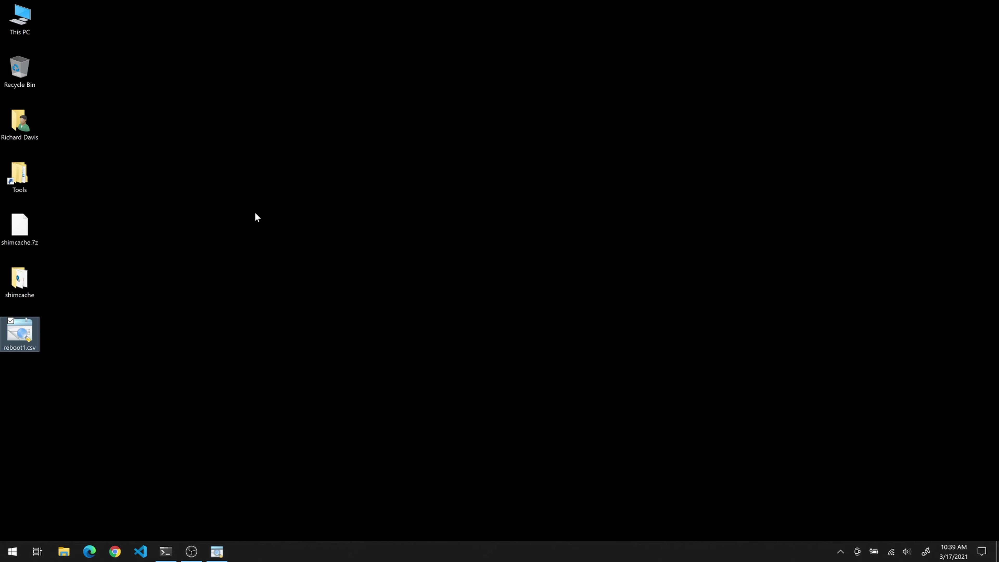
Step: Open the shimcache folder from the desktop in File Explorer
{"action": "double_click", "coordinate": [19, 277]}
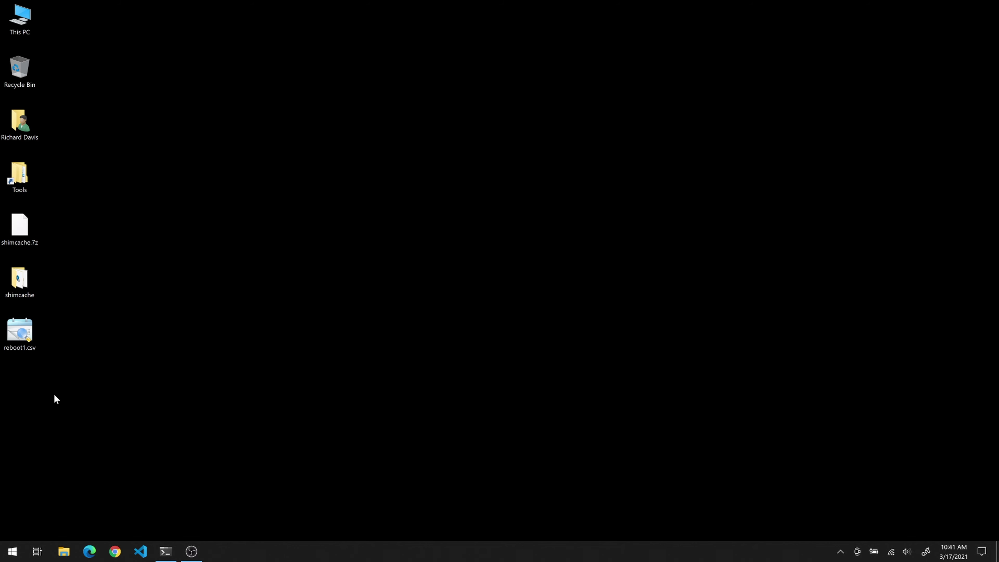
Step: In the admin prompt, change into \tools\Zimmerman and clear the screen
{"action": "left_click", "coordinate": [165, 551]}
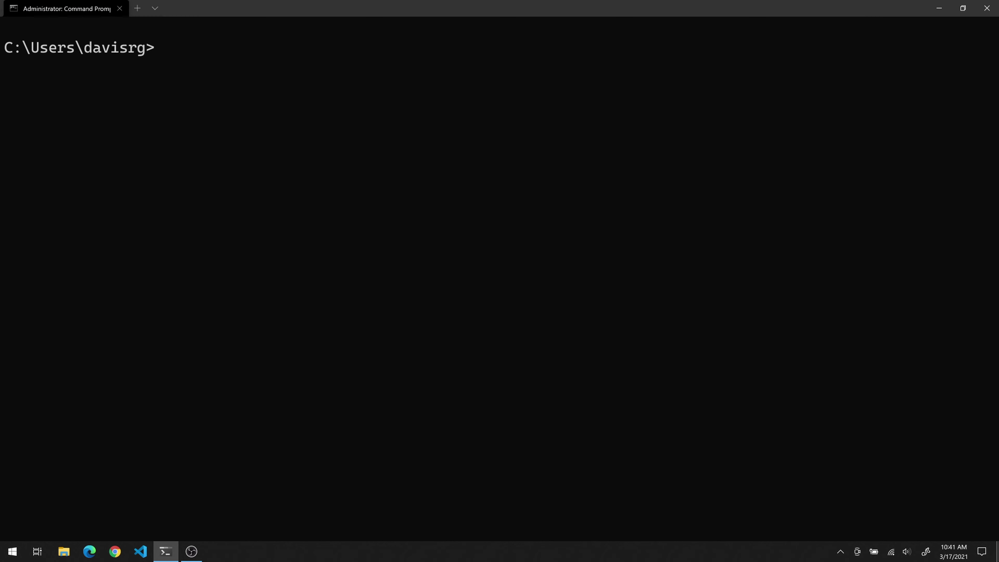
{"action": "type", "text": "cd \tools\\zi"}
{"action": "key", "text": "Tab"}
{"action": "key", "text": "Return"}
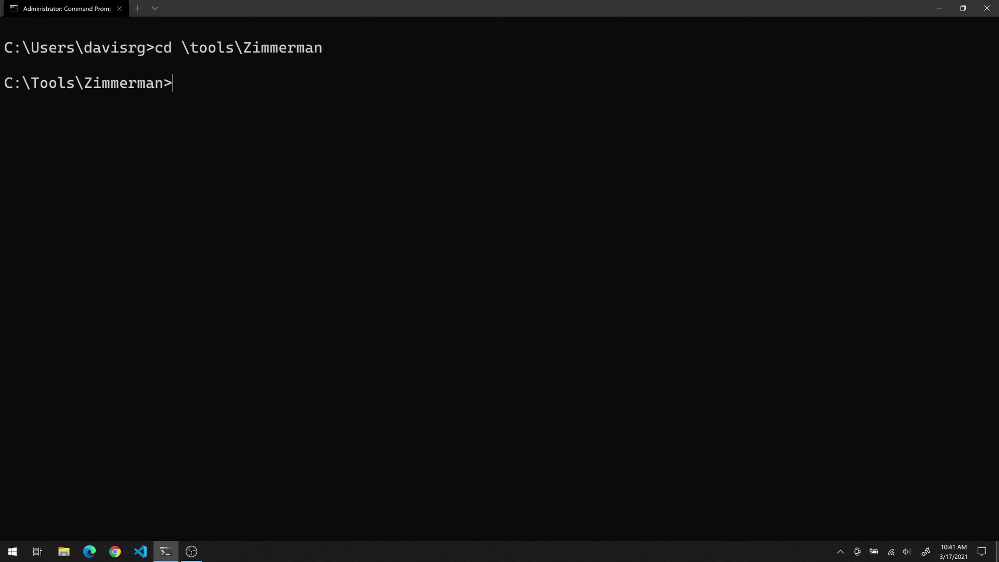
{"action": "type", "text": "cls"}
{"action": "key", "text": "Return"}
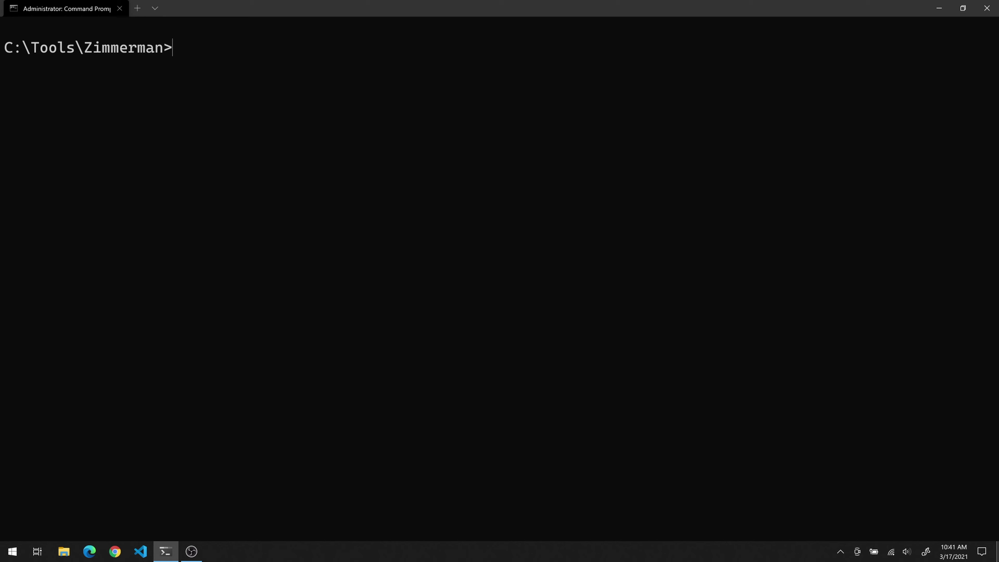
Step: Export the shimcache to reboot2.csv on the Desktop and highlight the 907 cache entries
{"action": "type", "text": "a"}
{"action": "key", "text": "Tab"}
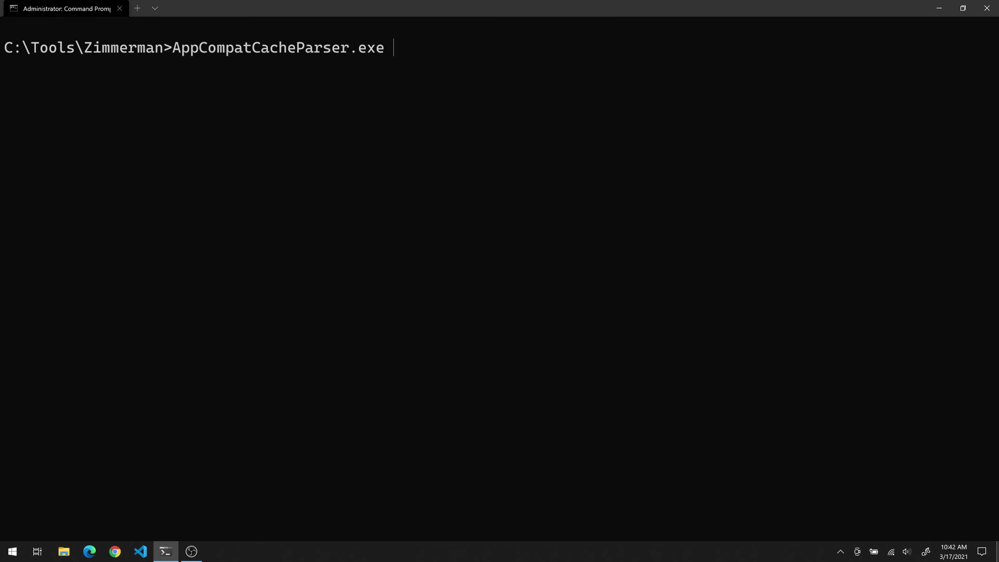
{"action": "type", "text": "--csv \\Users\\da"}
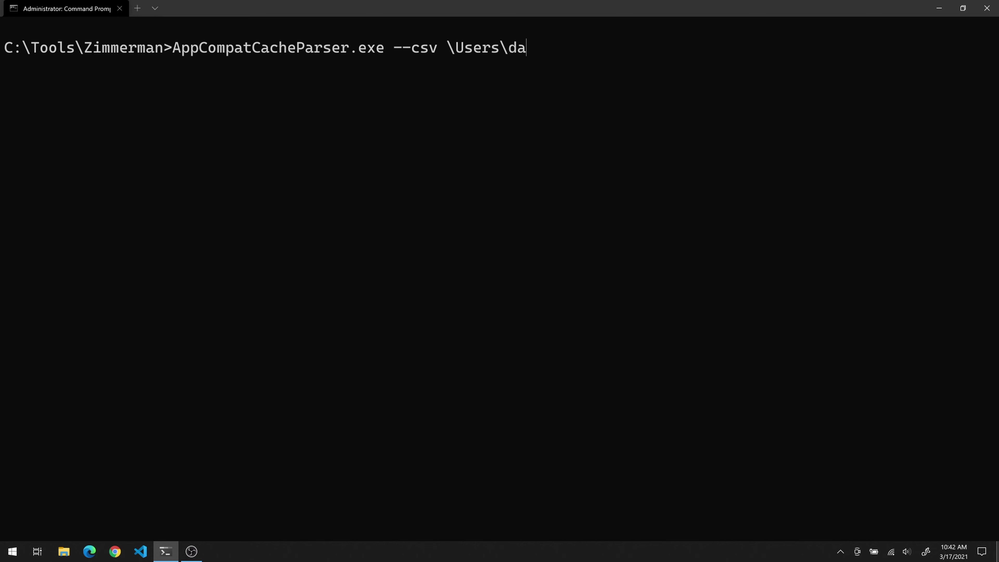
{"action": "type", "text": "visrg\\Desktop "}
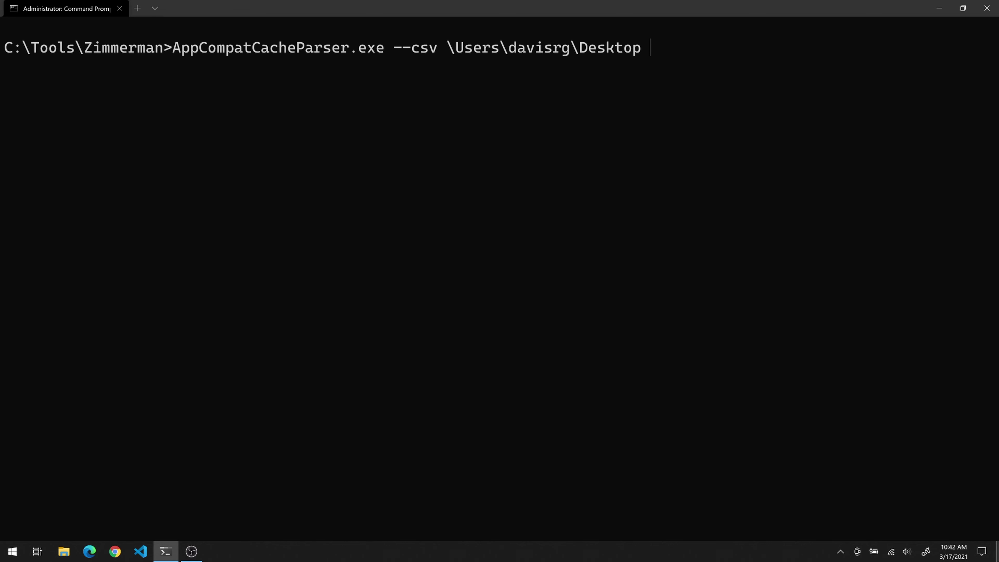
{"action": "type", "text": "--csvf reboot2.csv"}
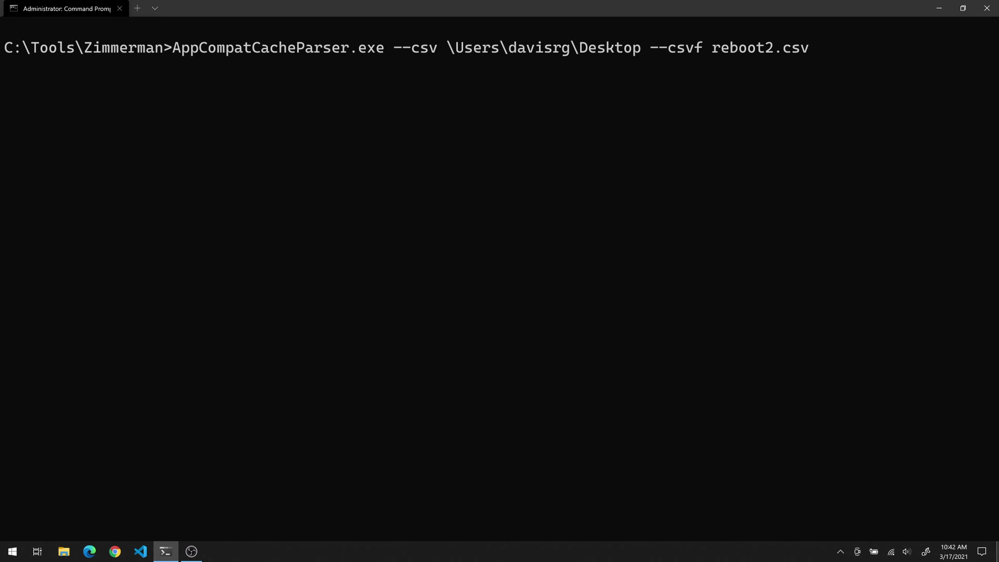
{"action": "key", "text": "Return"}
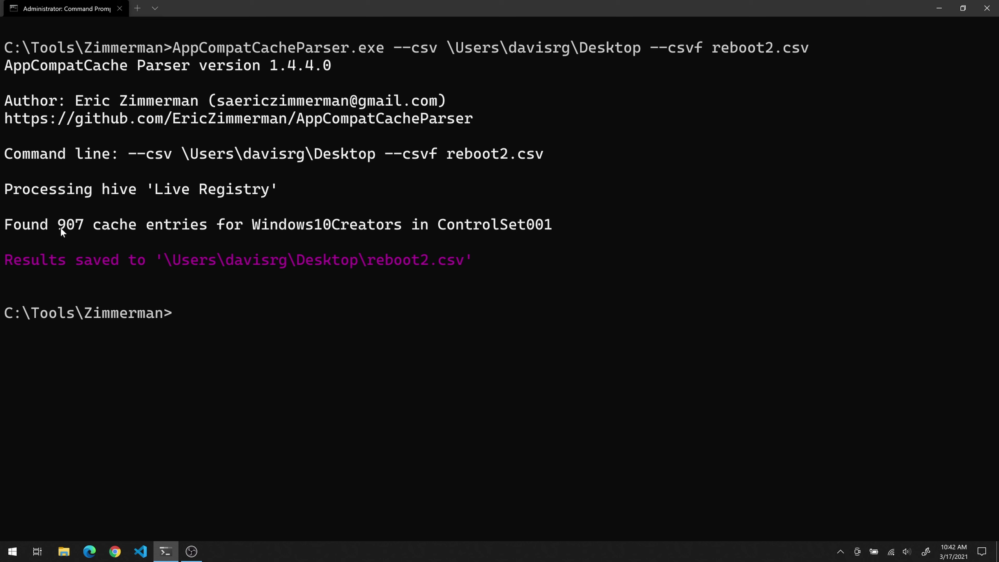
{"action": "left_click_drag", "start_coordinate": [61, 232], "coordinate": [81, 228]}
{"action": "key", "text": "super+d"}
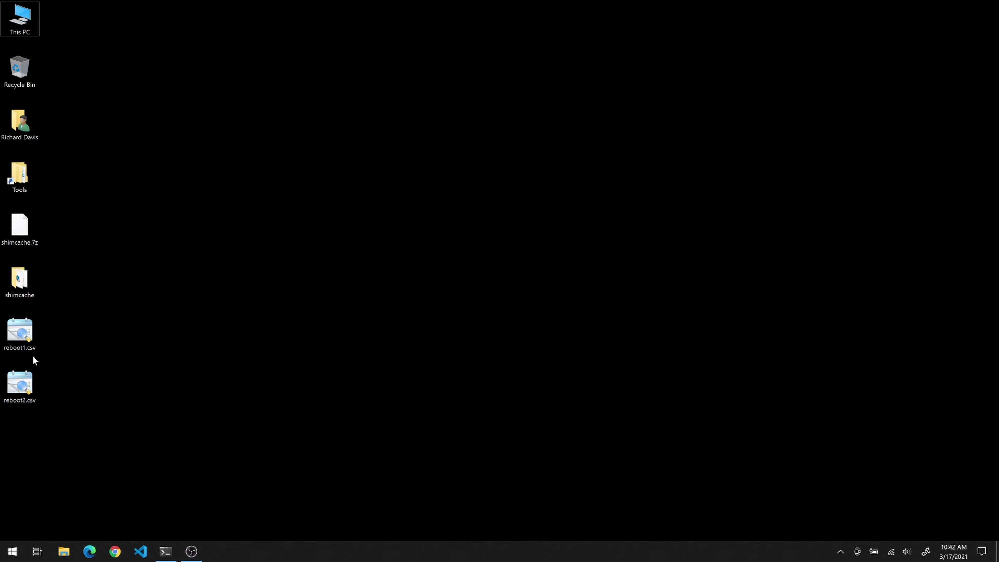
Step: Open reboot2.csv maximised in Timeline Explorer and select entries 0–23 across all columns, through 24.exe
{"action": "double_click", "coordinate": [20, 383]}
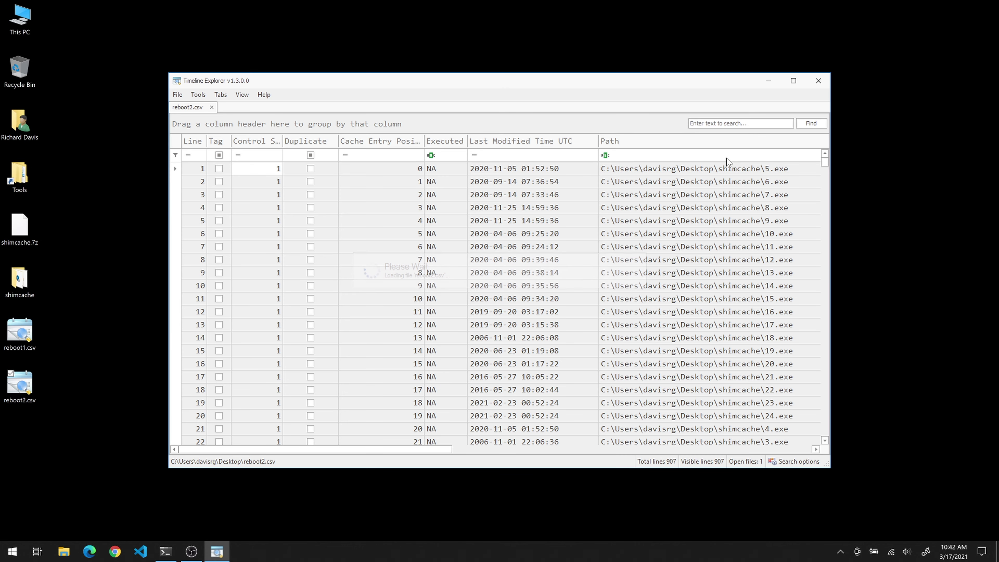
{"action": "left_click", "coordinate": [793, 81]}
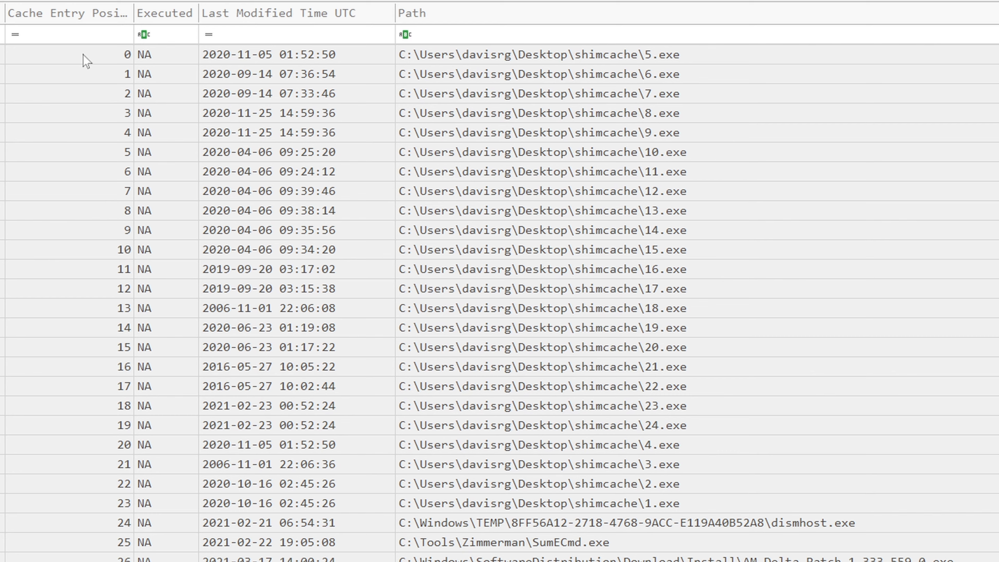
{"action": "left_click", "coordinate": [86, 61]}
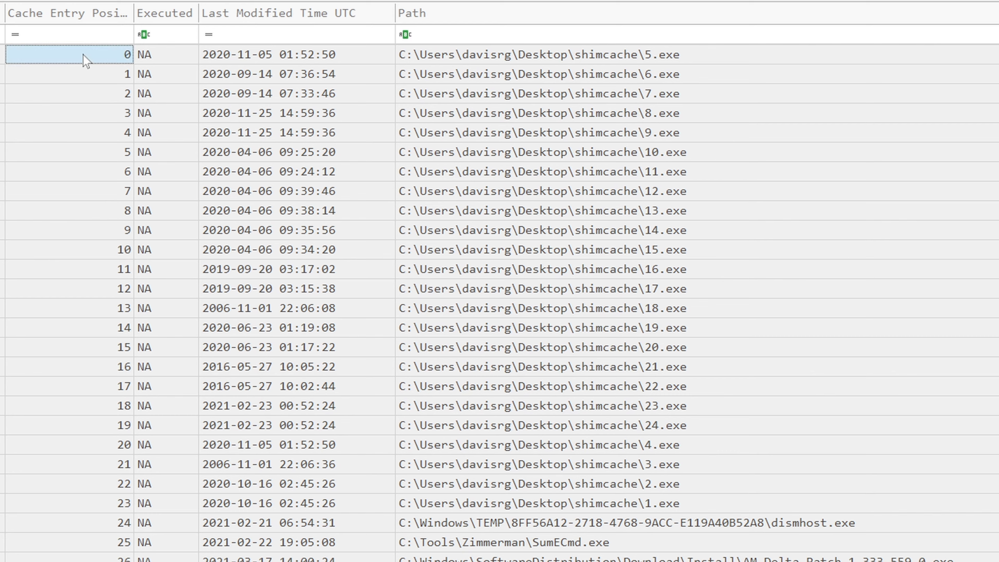
{"action": "key", "text": "shift+Down"}
{"action": "key", "text": "shift+Down"}
{"action": "key", "text": "shift+Down"}
{"action": "key", "text": "shift+Down"}
{"action": "key", "text": "shift+Down"}
{"action": "key", "text": "shift+Down"}
{"action": "key", "text": "shift+Down"}
{"action": "key", "text": "shift+Down"}
{"action": "key", "text": "shift+Down"}
{"action": "key", "text": "shift+Down"}
{"action": "key", "text": "shift+Down"}
{"action": "key", "text": "shift+Down"}
{"action": "key", "text": "shift+Down"}
{"action": "key", "text": "shift+Down"}
{"action": "key", "text": "shift+Down"}
{"action": "key", "text": "shift+Down"}
{"action": "key", "text": "shift+Down"}
{"action": "key", "text": "shift+Down"}
{"action": "key", "text": "shift+Down"}
{"action": "key", "text": "shift+Down"}
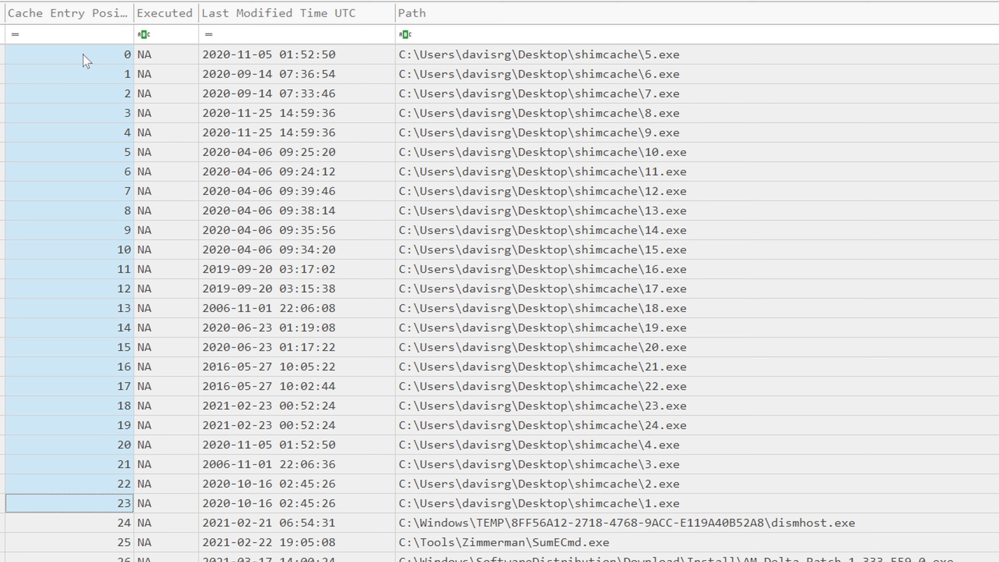
{"action": "key", "text": "shift+Right"}
{"action": "key", "text": "shift+Right"}
{"action": "key", "text": "shift+Right"}
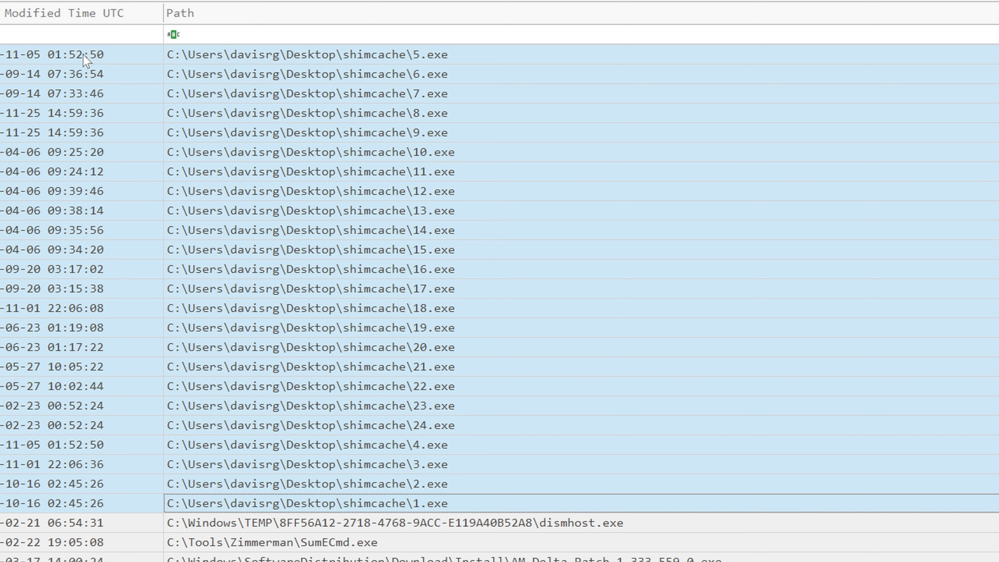
{"action": "left_click", "coordinate": [478, 422]}
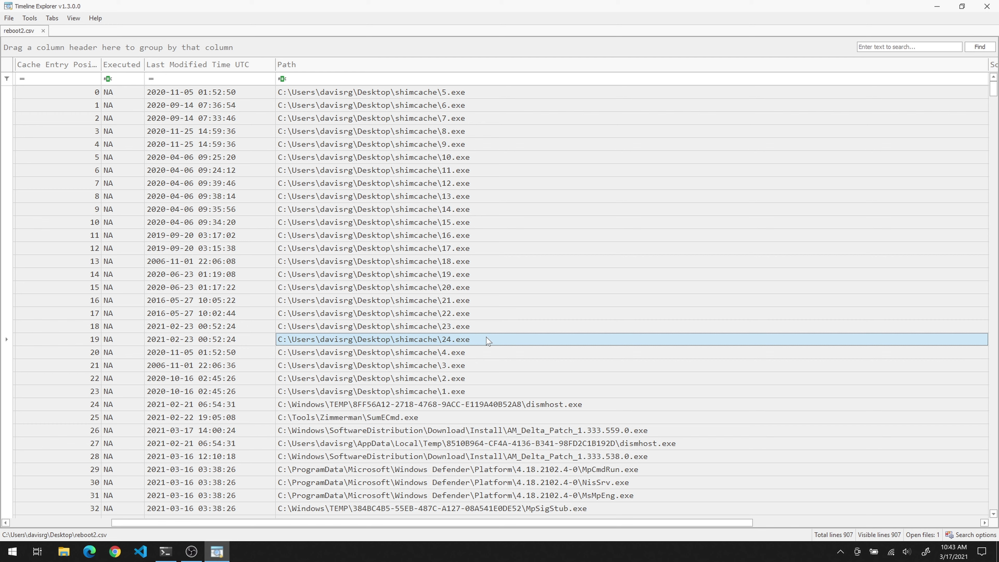
Step: Open the shimcache folder and enlarge its window to show the 137 executables with modified dates
{"action": "key", "text": "super+d"}
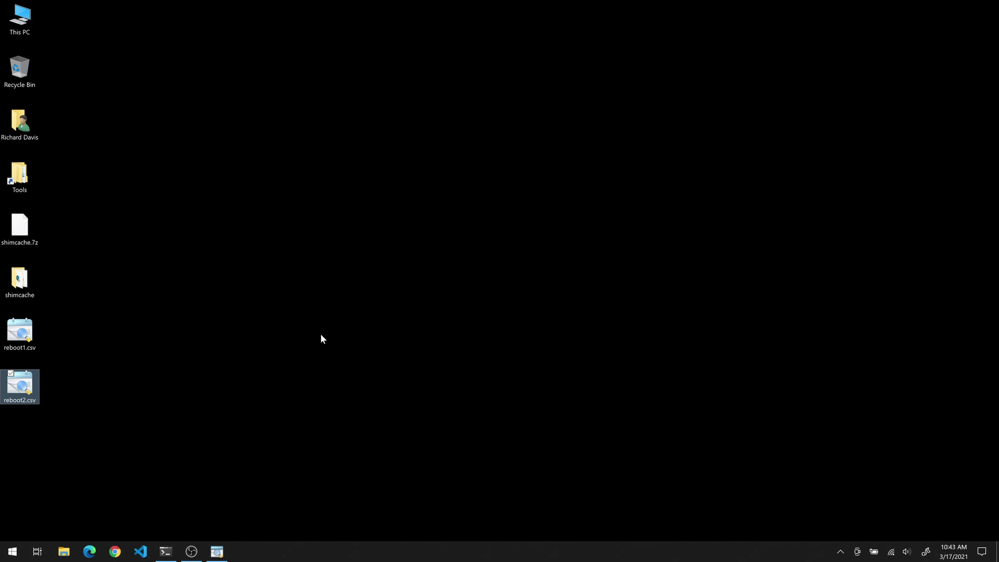
{"action": "double_click", "coordinate": [19, 279]}
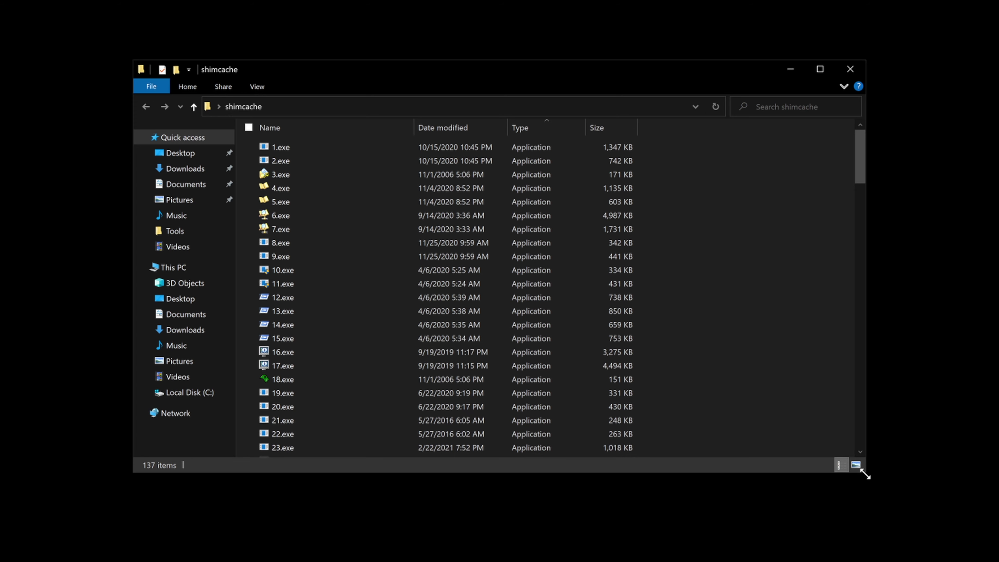
{"action": "left_click_drag", "start_coordinate": [865, 476], "coordinate": [922, 540]}
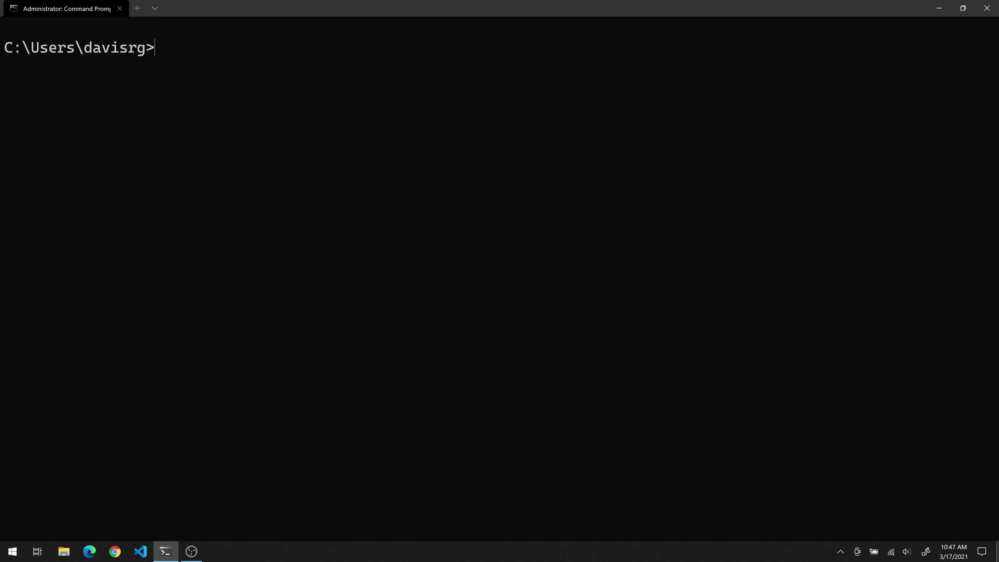
Step: From \tools\Zimmerman, export the shimcache to reboot3.csv on the Desktop and highlight the 913 entries
{"action": "type", "text": "cd \\tools\\zi"}
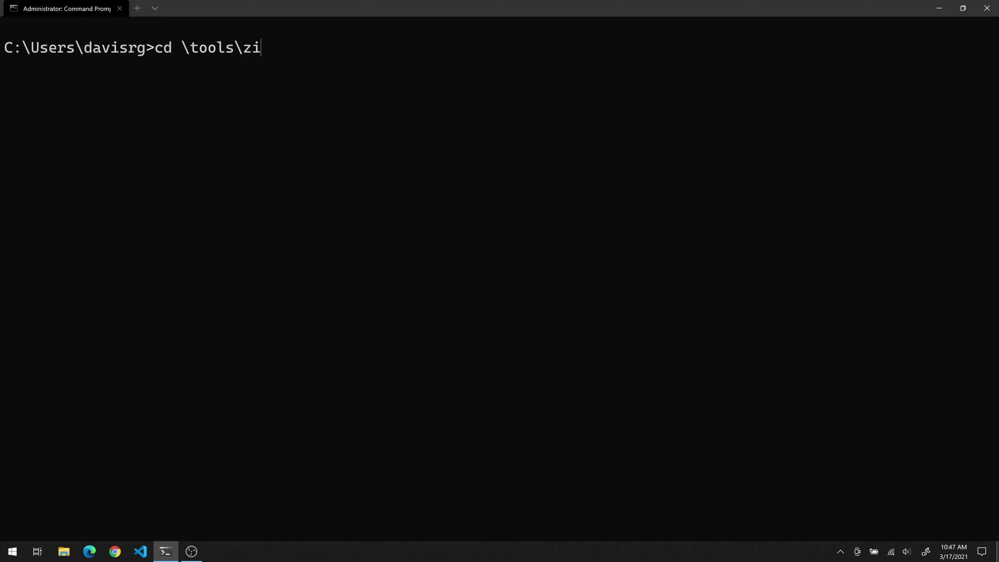
{"action": "type", "text": "m"}
{"action": "key", "text": "Tab"}
{"action": "key", "text": "Return"}
{"action": "type", "text": "cls"}
{"action": "key", "text": "Return"}
{"action": "type", "text": "app"}
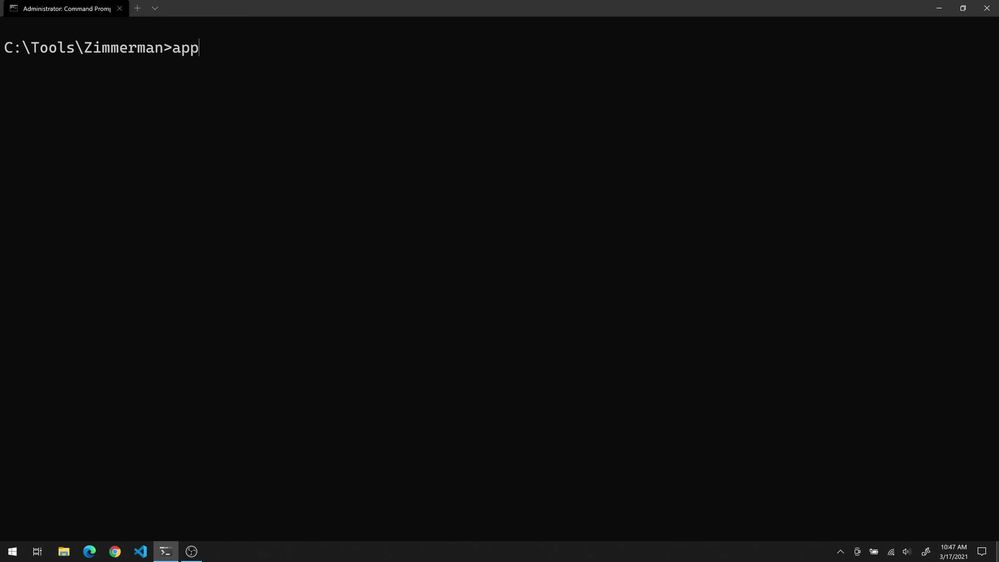
{"action": "key", "text": "Tab"}
{"action": "type", "text": "--"}
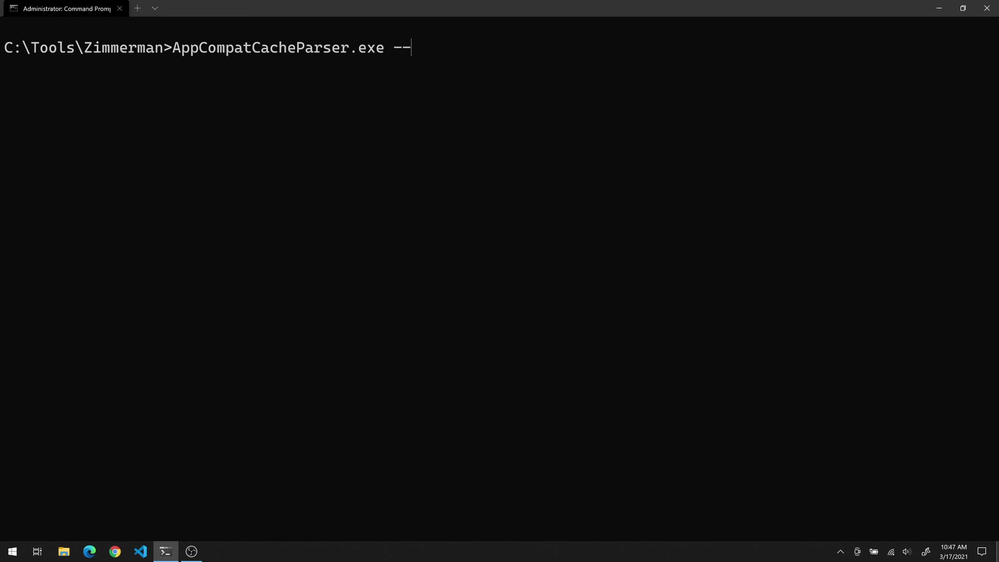
{"action": "type", "text": "csv \\Users"}
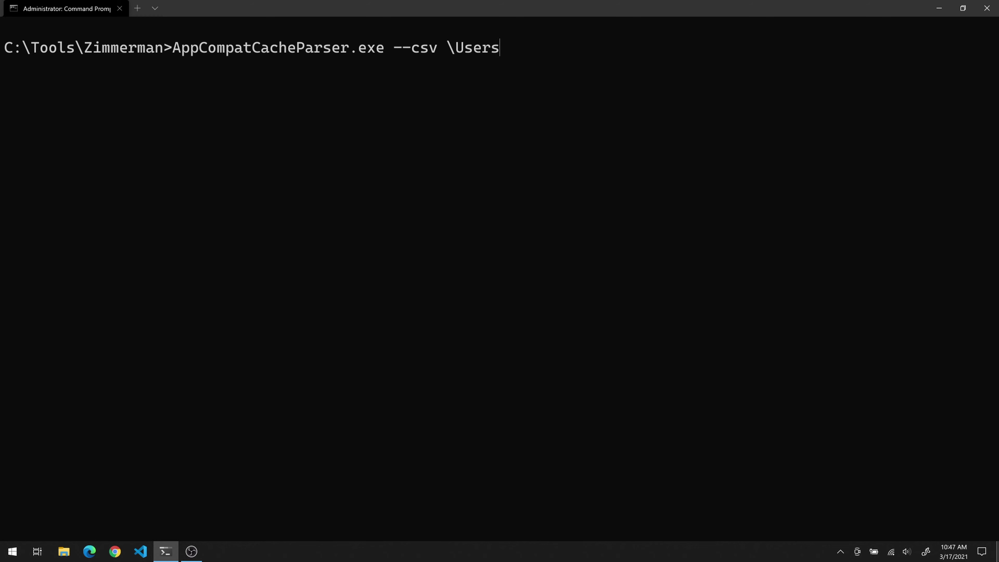
{"action": "type", "text": "\\davisrg\\D"}
{"action": "key", "text": "Tab"}
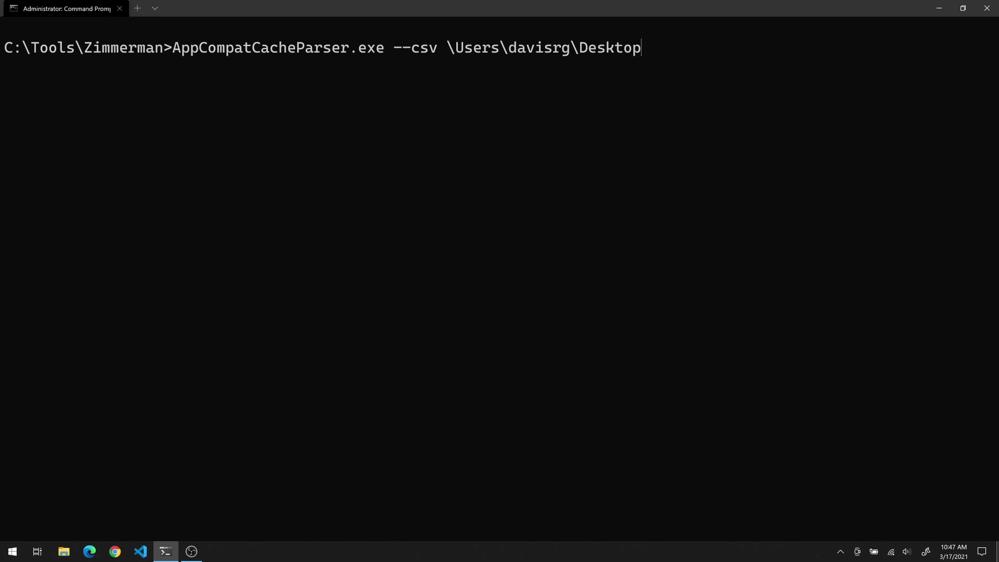
{"action": "type", "text": "--csvf reboot3.csv"}
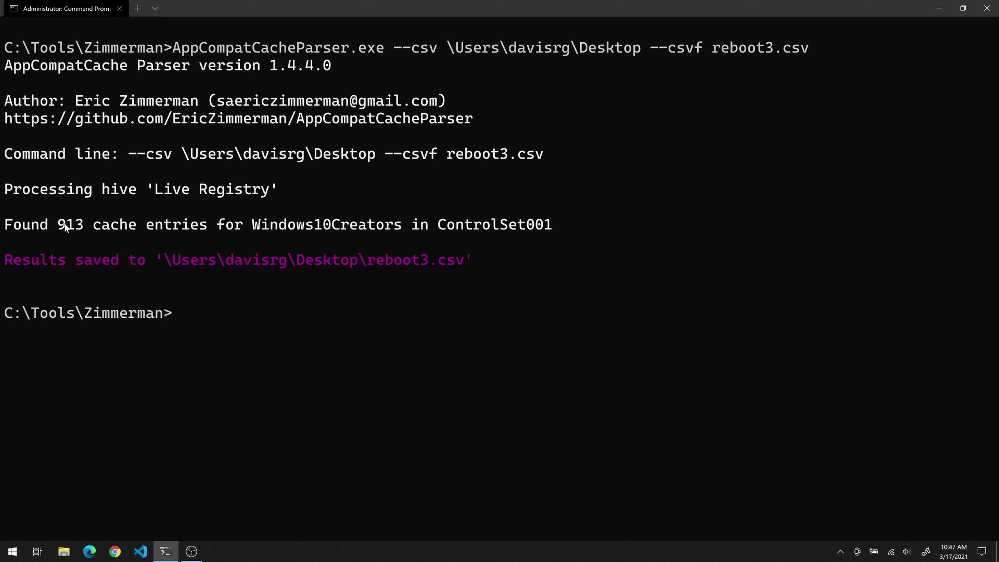
{"action": "left_click_drag", "start_coordinate": [63, 222], "coordinate": [79, 227]}
Step: Open reboot3.csv in Timeline Explorer and select the newest rows, 29.exe down to 1.exe
{"action": "key", "text": "super+d"}
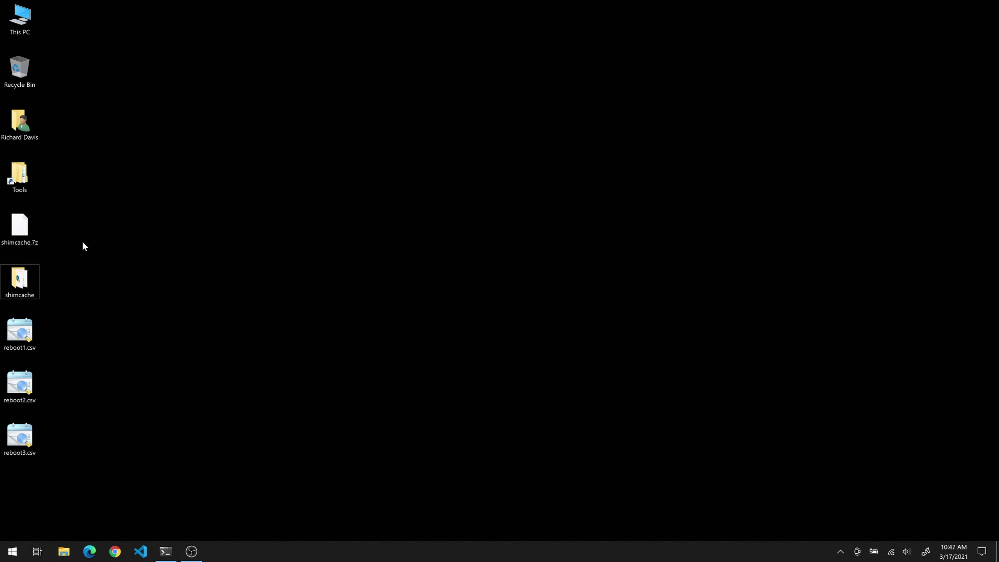
{"action": "double_click", "coordinate": [7, 439]}
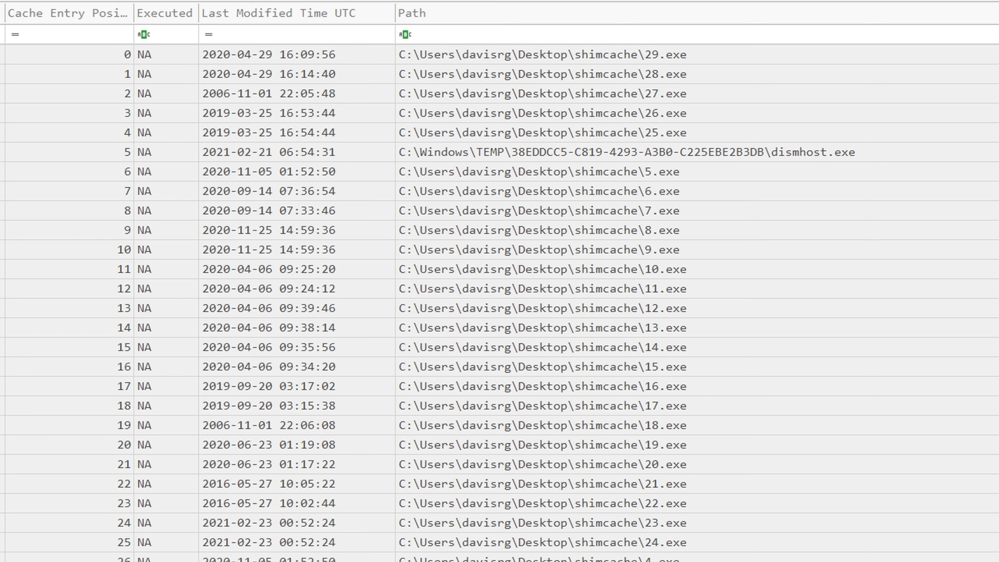
{"action": "key", "text": "shift+Up"}
{"action": "key", "text": "shift+Up"}
{"action": "key", "text": "shift+Up"}
{"action": "key", "text": "shift+Up"}
{"action": "key", "text": "shift+Up"}
{"action": "key", "text": "shift+Up"}
{"action": "key", "text": "shift+Up"}
{"action": "key", "text": "shift+Up"}
{"action": "key", "text": "shift+Up"}
{"action": "key", "text": "shift+Up"}
{"action": "key", "text": "shift+Up"}
{"action": "key", "text": "shift+Up"}
{"action": "key", "text": "shift+Up"}
{"action": "key", "text": "shift+Up"}
{"action": "key", "text": "shift+Up"}
{"action": "key", "text": "shift+Up"}
{"action": "key", "text": "shift+Up"}
{"action": "key", "text": "shift+Up"}
{"action": "key", "text": "shift+Up"}
{"action": "key", "text": "shift+Up"}
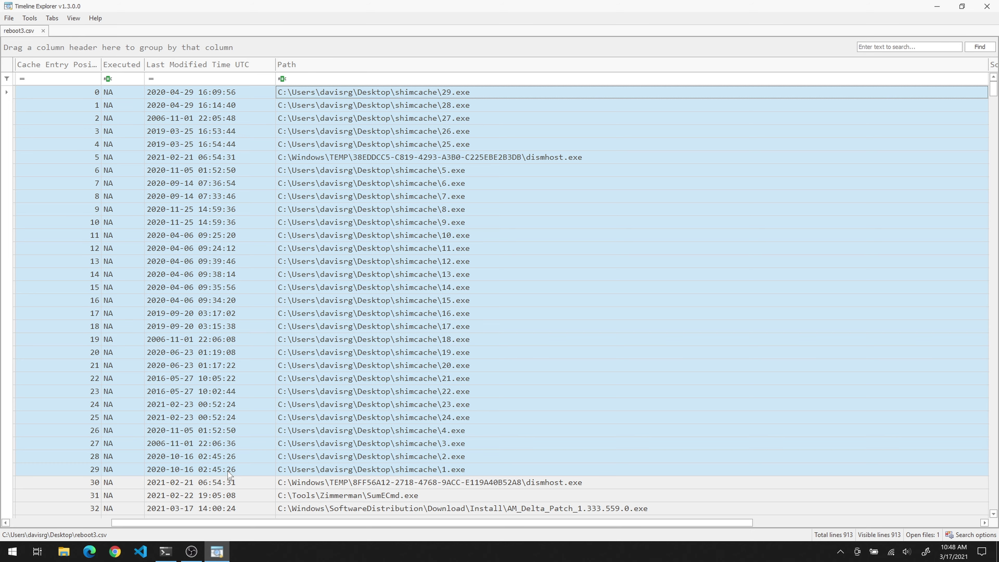
{"action": "key", "text": "super+d"}
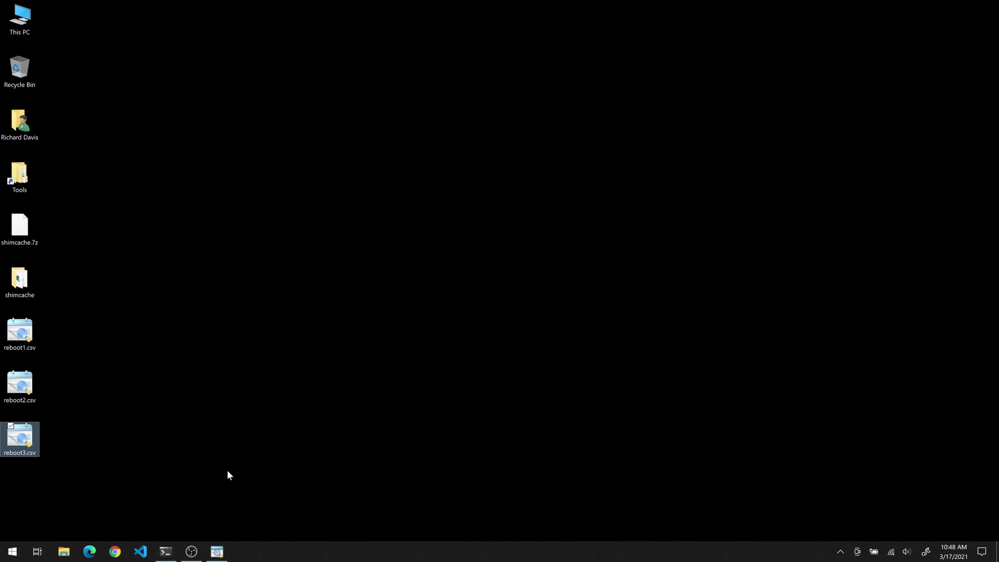
Step: Open the shimcache desktop folder full screen and scroll through its 137 executables' modified dates
{"action": "double_click", "coordinate": [19, 280]}
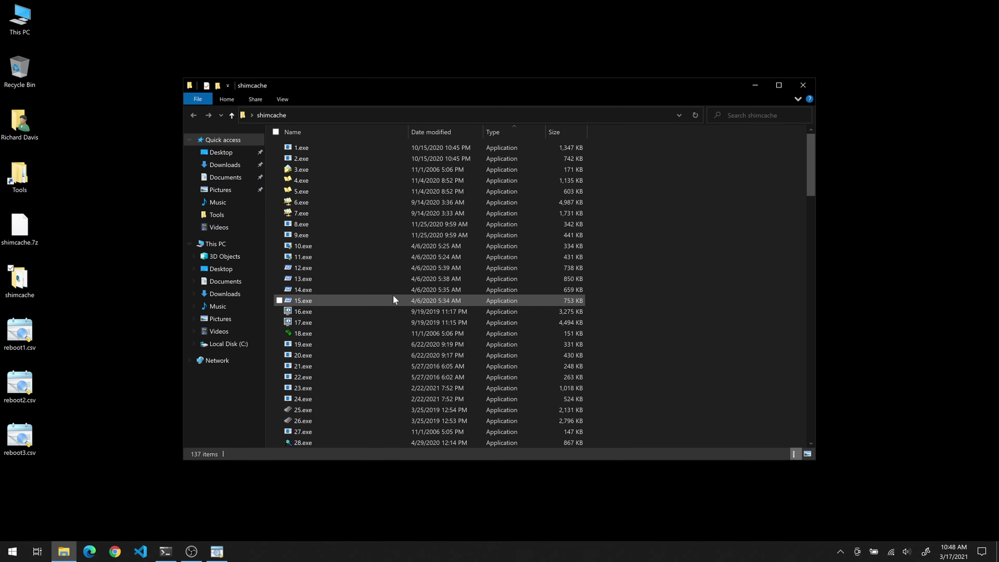
{"action": "left_click", "coordinate": [780, 85]}
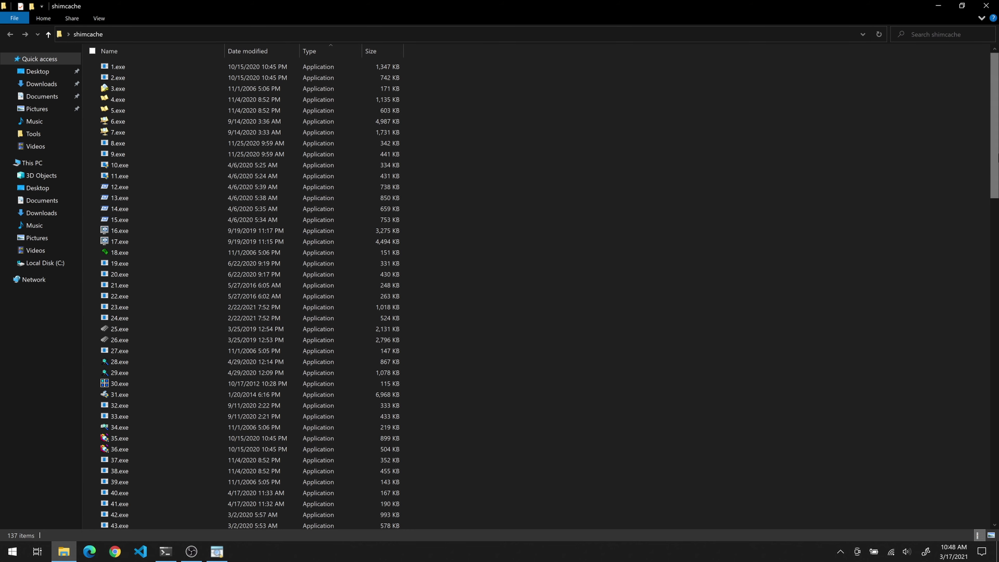
{"action": "scroll", "coordinate": [983, 146], "scroll_direction": "down", "scroll_amount": 5}
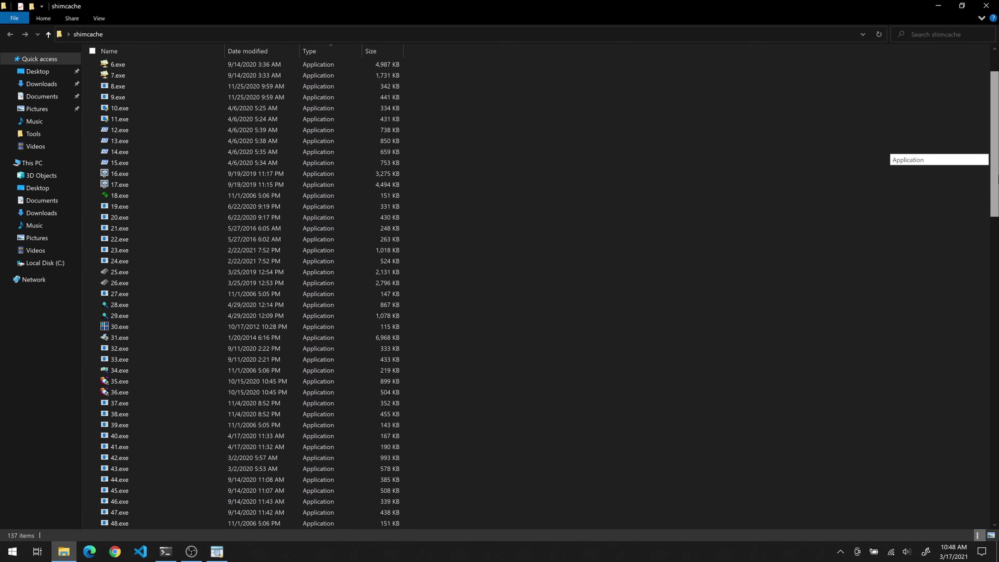
{"action": "scroll", "coordinate": [983, 146], "scroll_direction": "down", "scroll_amount": 3}
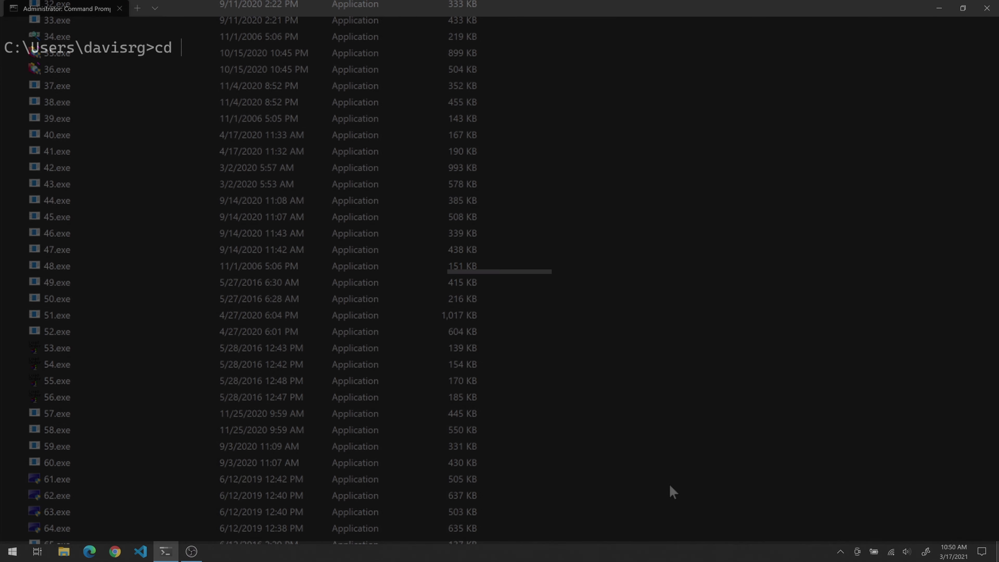
Step: From \Tools\Zimmerman, run AppCompatCacheParser to export reboot4.csv to the Desktop, highlighting the 950 entries
{"action": "type", "text": "ools\\zi"}
{"action": "key", "text": "Tab"}
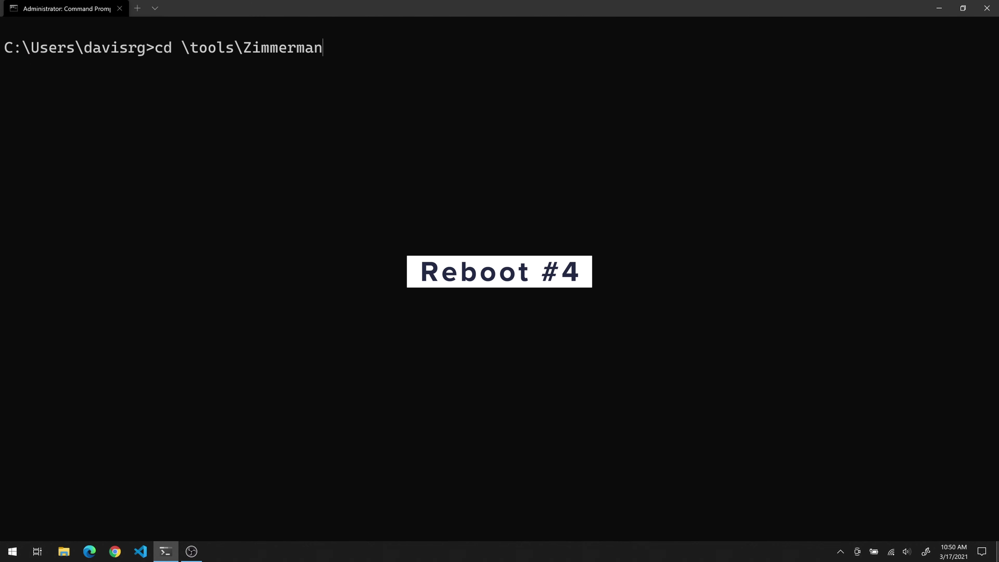
{"action": "key", "text": "Return"}
{"action": "type", "text": "a"}
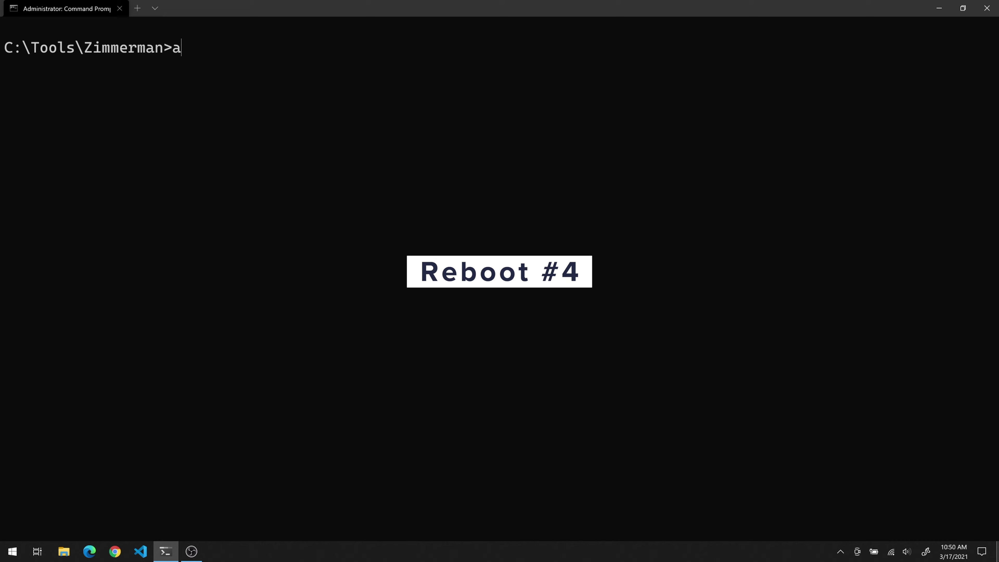
{"action": "key", "text": "Tab"}
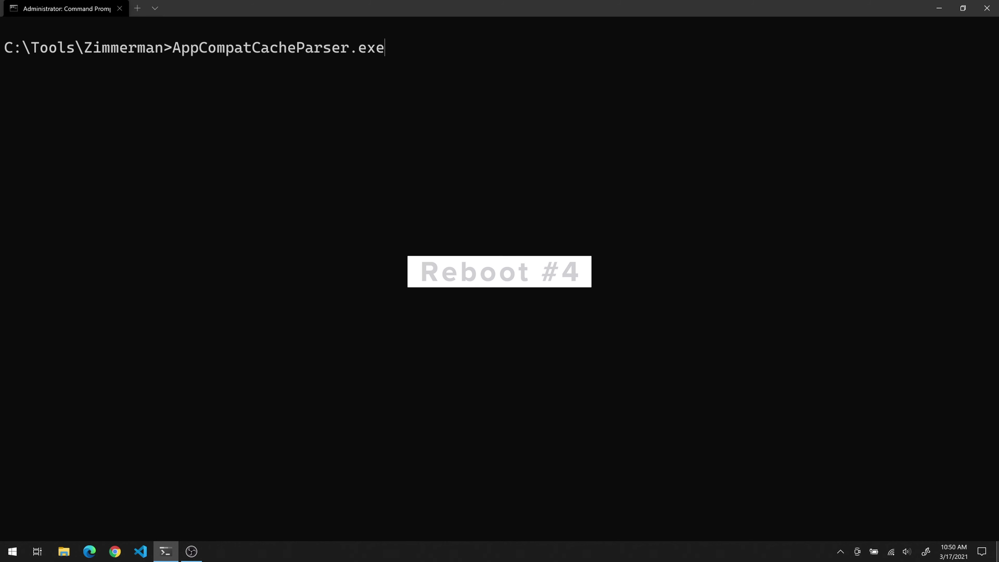
{"action": "type", "text": "-csv "}
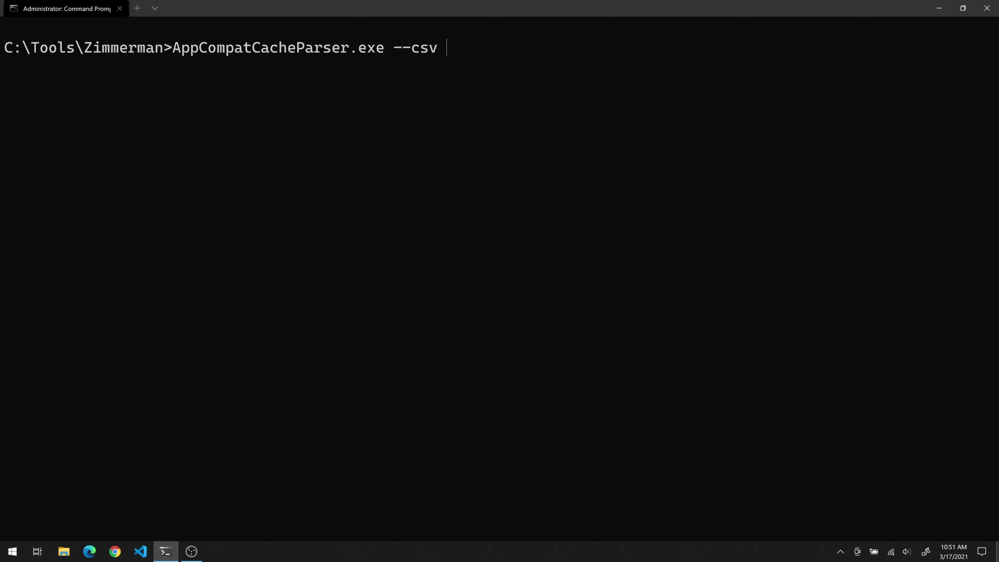
{"action": "type", "text": "\\Users\\da"}
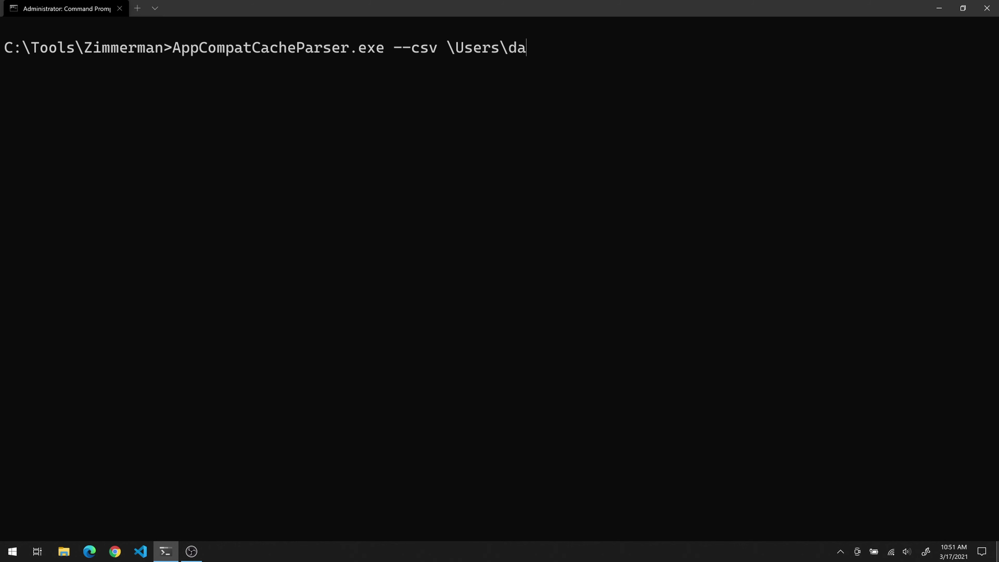
{"action": "type", "text": "visrg\\Desktop -"}
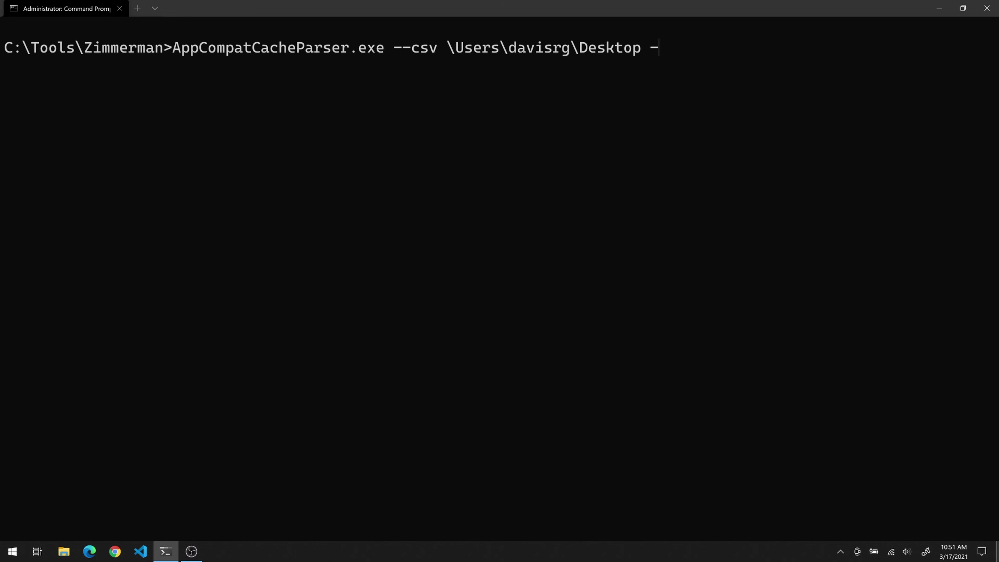
{"action": "type", "text": "-csvf reboot"}
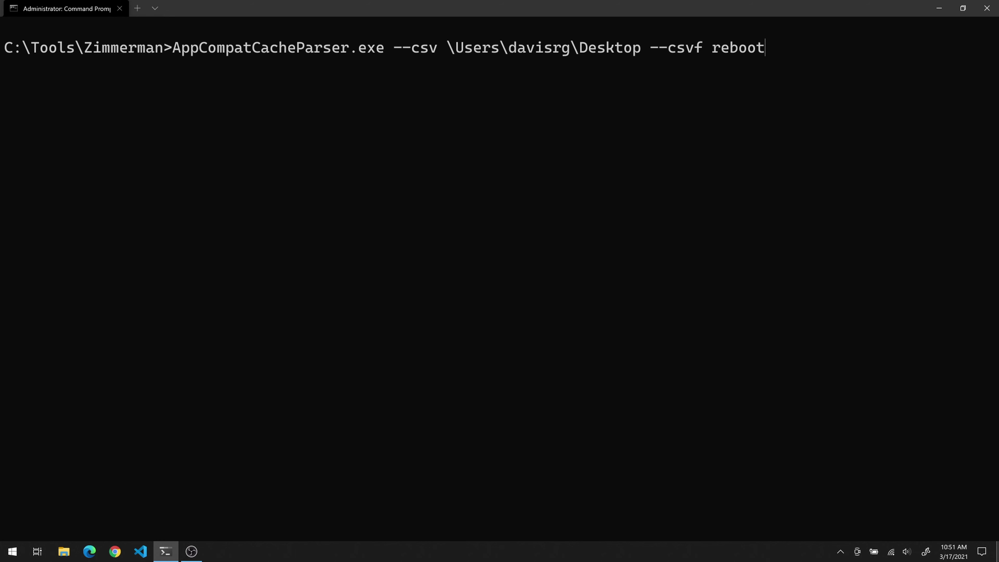
{"action": "type", "text": "4.csv"}
{"action": "key", "text": "Return"}
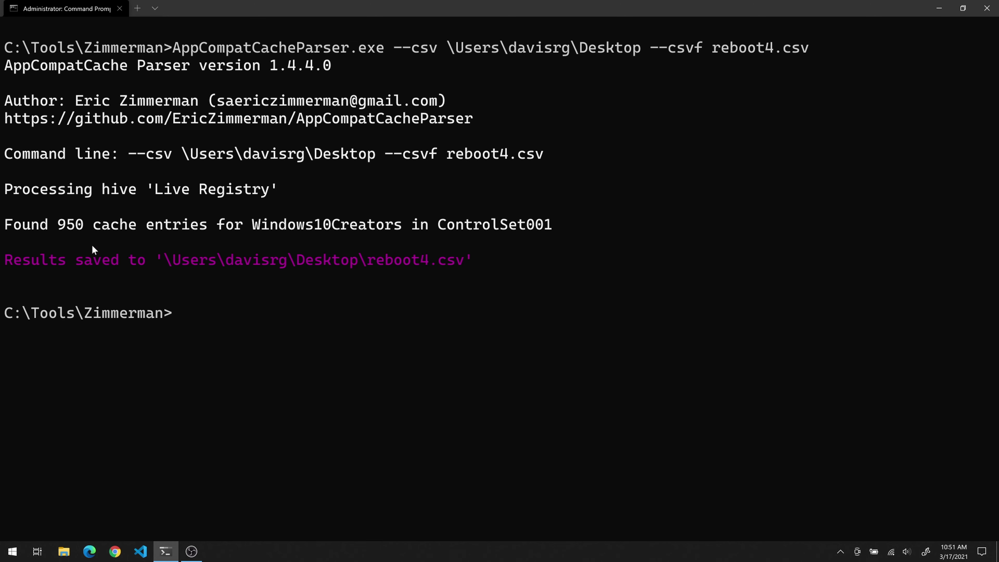
{"action": "left_click_drag", "start_coordinate": [60, 227], "coordinate": [79, 229]}
{"action": "key", "text": "super+d"}
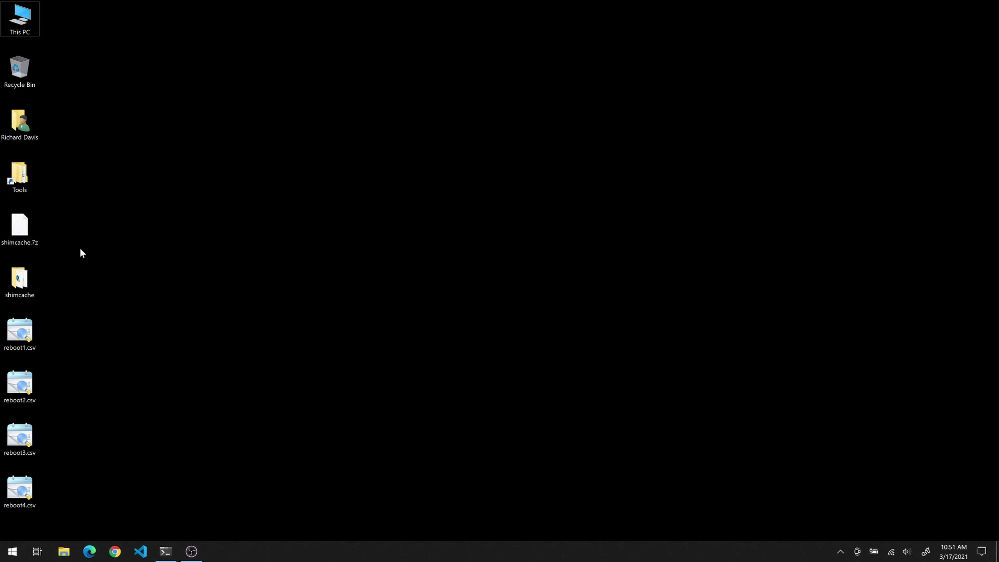
{"action": "double_click", "coordinate": [22, 488]}
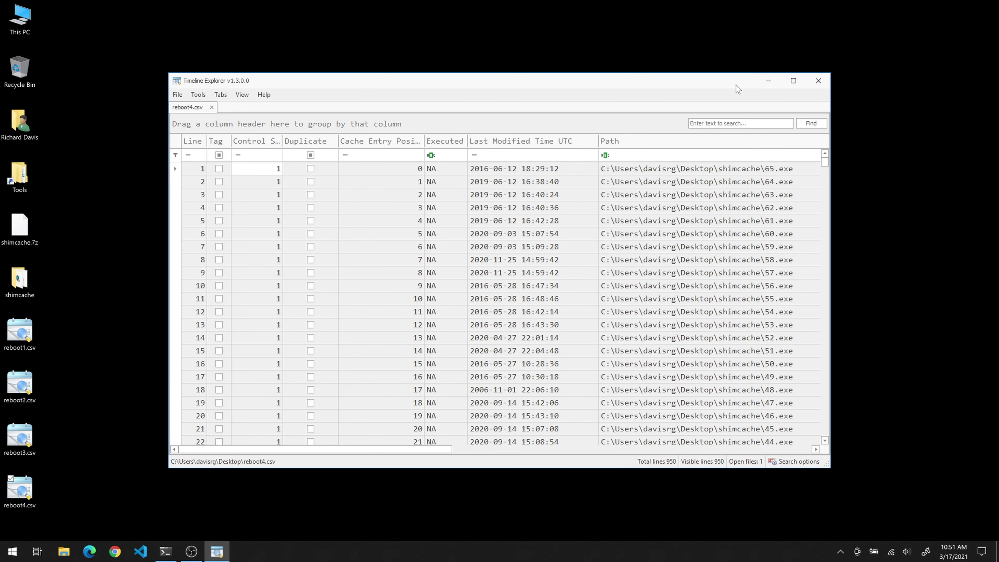
{"action": "left_click", "coordinate": [794, 82]}
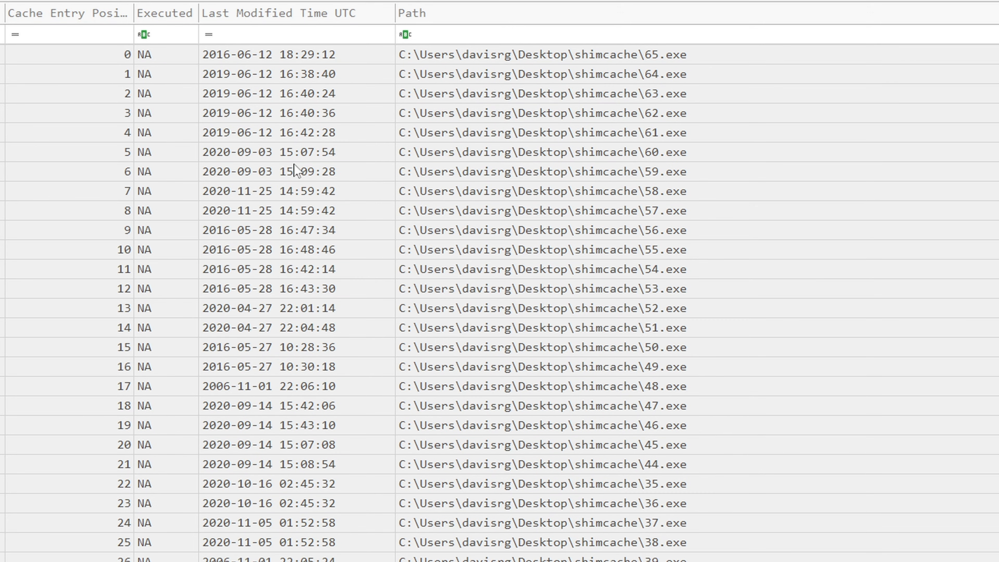
{"action": "left_click", "coordinate": [74, 54]}
{"action": "key", "text": "shift+Down"}
{"action": "key", "text": "shift+Right"}
{"action": "key", "text": "shift+Right"}
{"action": "key", "text": "shift+Right"}
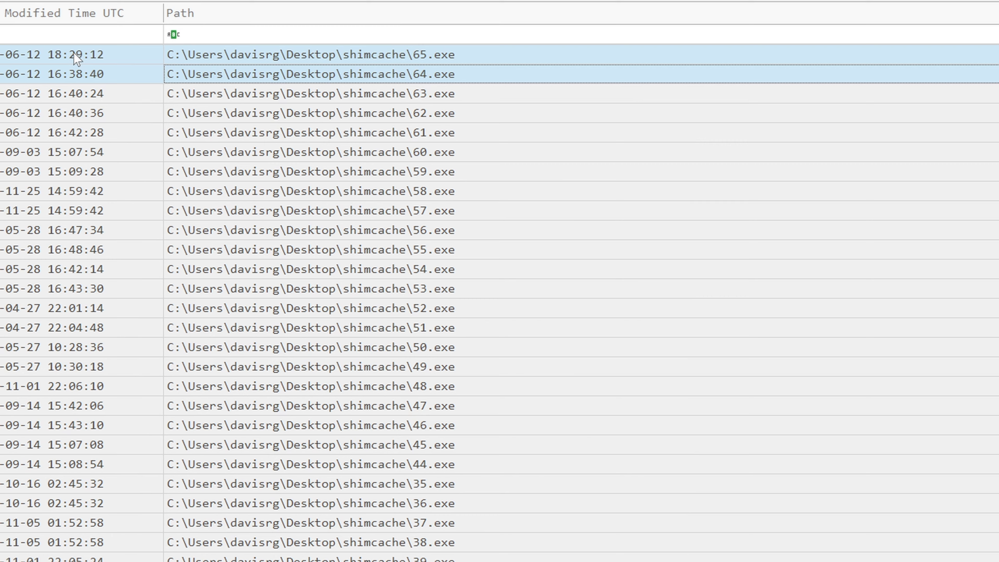
{"action": "key", "text": "shift+Down"}
{"action": "key", "text": "shift+Down"}
{"action": "key", "text": "shift+Down"}
{"action": "key", "text": "shift+Down"}
{"action": "key", "text": "shift+Down"}
{"action": "key", "text": "shift+Down"}
{"action": "key", "text": "shift+Down"}
{"action": "key", "text": "shift+Down"}
{"action": "key", "text": "shift+Down"}
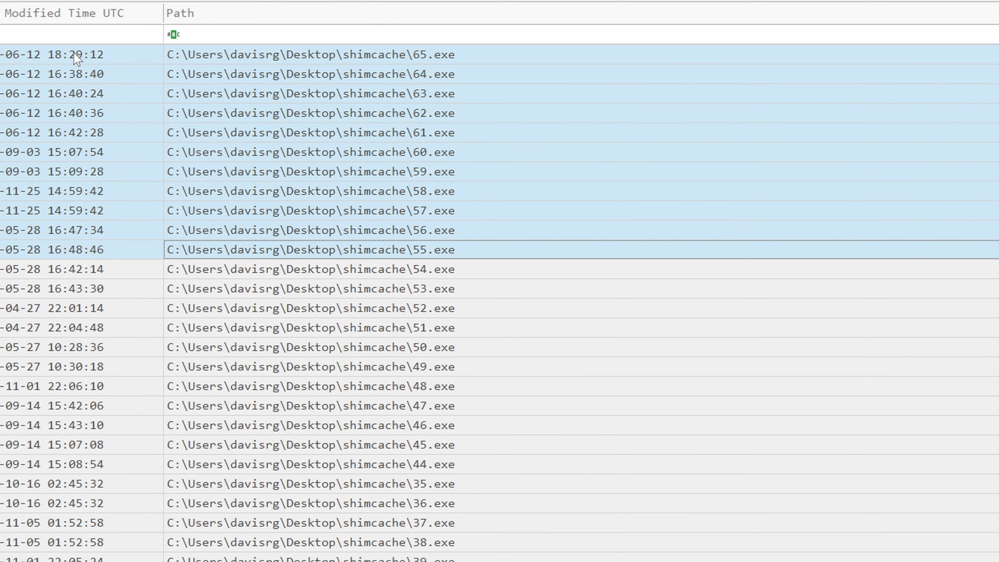
{"action": "key", "text": "shift+Down"}
{"action": "key", "text": "shift+Down"}
{"action": "key", "text": "shift+Down"}
{"action": "key", "text": "shift+Down"}
{"action": "key", "text": "shift+Down"}
{"action": "key", "text": "shift+Down"}
{"action": "key", "text": "shift+Down"}
{"action": "key", "text": "shift+Down"}
{"action": "key", "text": "shift+Down"}
{"action": "key", "text": "shift+Down"}
{"action": "key", "text": "shift+Down"}
{"action": "key", "text": "shift+Down"}
{"action": "key", "text": "shift+Down"}
{"action": "key", "text": "shift+Down"}
{"action": "key", "text": "shift+Down"}
{"action": "key", "text": "shift+Down"}
{"action": "key", "text": "shift+Down"}
{"action": "key", "text": "shift+Down"}
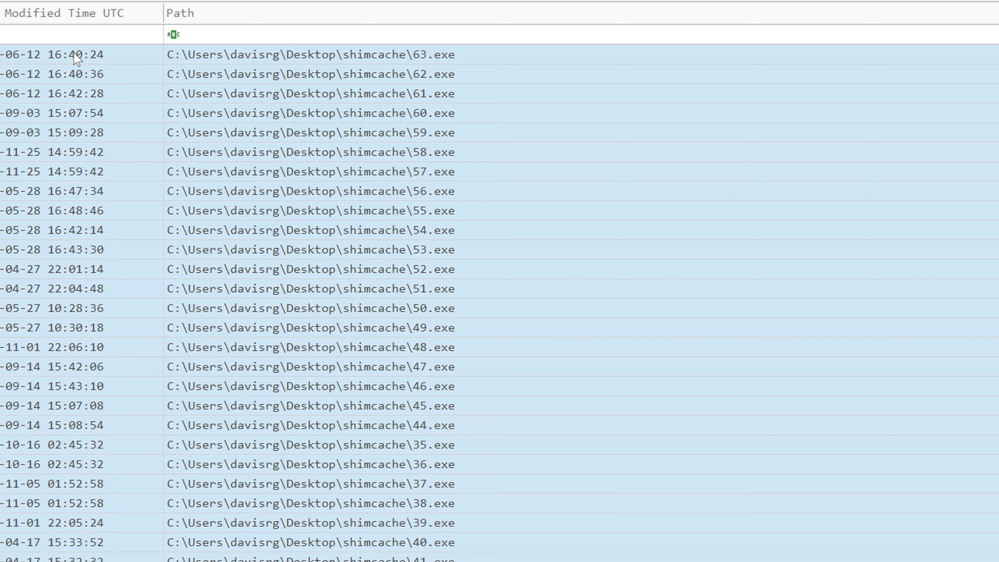
{"action": "key", "text": "shift+Down"}
{"action": "key", "text": "shift+Down"}
{"action": "key", "text": "shift+Down"}
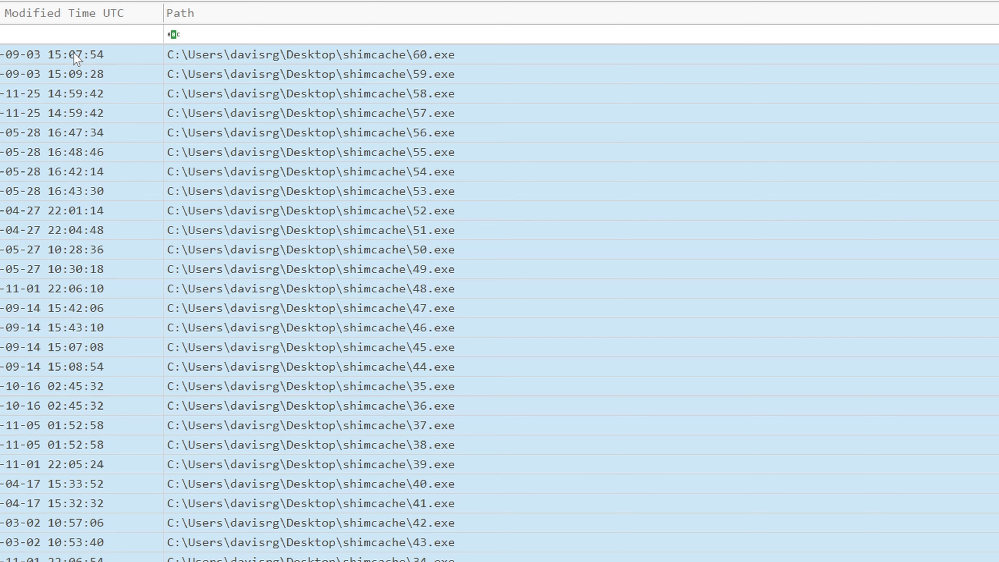
{"action": "key", "text": "shift+Down"}
{"action": "key", "text": "shift+Down"}
{"action": "key", "text": "shift+Down"}
{"action": "key", "text": "shift+Down"}
{"action": "key", "text": "shift+Down"}
{"action": "key", "text": "shift+Down"}
{"action": "key", "text": "shift+Down"}
{"action": "key", "text": "shift+Down"}
{"action": "key", "text": "shift+Down"}
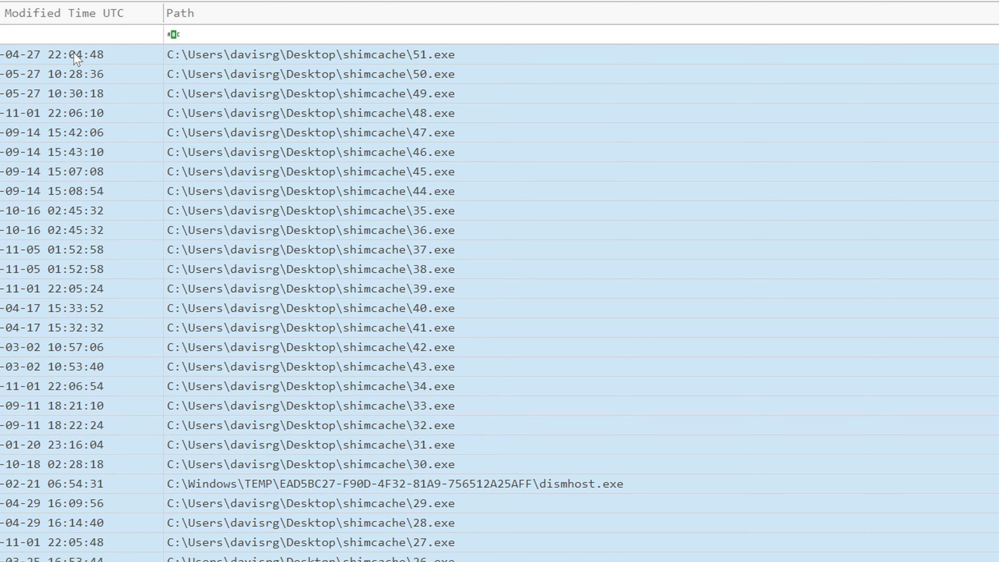
{"action": "key", "text": "shift+Down"}
{"action": "key", "text": "shift+Down"}
{"action": "key", "text": "shift+Down"}
{"action": "key", "text": "shift+Down"}
{"action": "key", "text": "shift+Down"}
{"action": "key", "text": "shift+Down"}
{"action": "key", "text": "shift+Down"}
{"action": "key", "text": "shift+Down"}
{"action": "key", "text": "shift+Down"}
{"action": "key", "text": "shift+Down"}
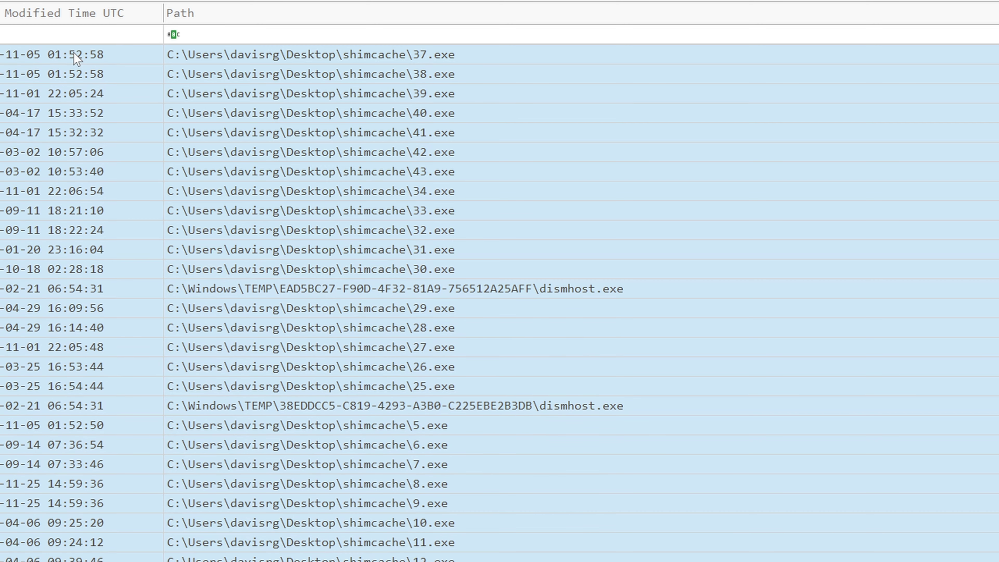
{"action": "key", "text": "shift+Down"}
{"action": "key", "text": "shift+Down"}
{"action": "key", "text": "shift+Down"}
{"action": "key", "text": "shift+Down"}
{"action": "key", "text": "shift+Down"}
{"action": "key", "text": "shift+Down"}
{"action": "key", "text": "shift+Down"}
{"action": "key", "text": "shift+Down"}
{"action": "key", "text": "shift+Down"}
{"action": "key", "text": "shift+Down"}
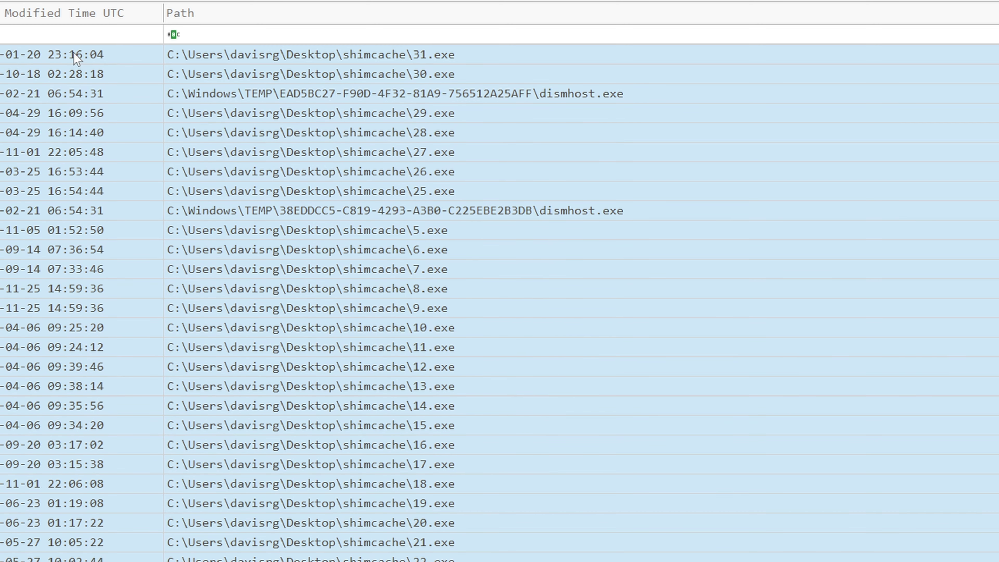
{"action": "key", "text": "shift+Down"}
{"action": "key", "text": "shift+Down"}
{"action": "key", "text": "shift+Down"}
{"action": "key", "text": "shift+Down"}
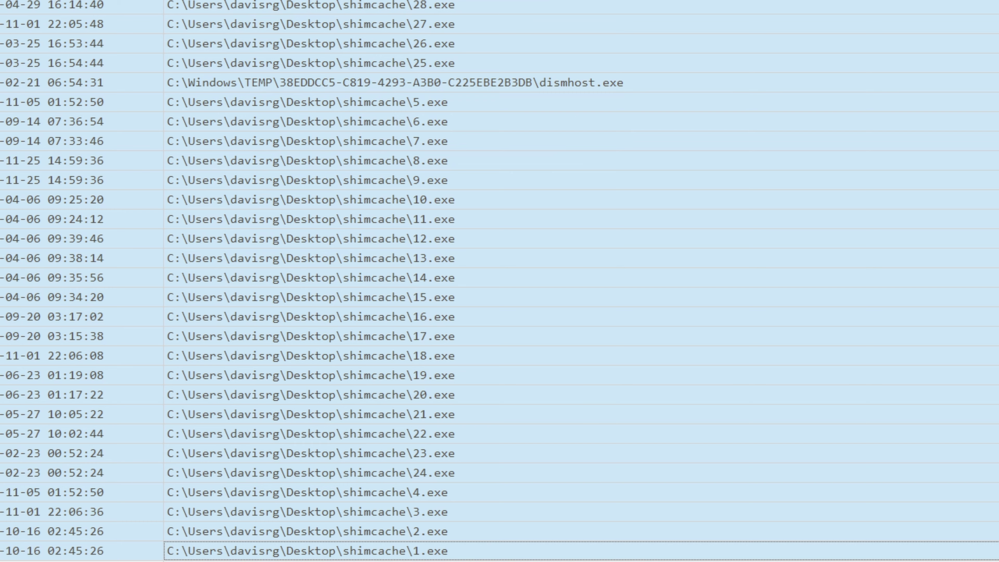
{"action": "scroll", "coordinate": [578, 206], "scroll_direction": "down", "scroll_amount": 3}
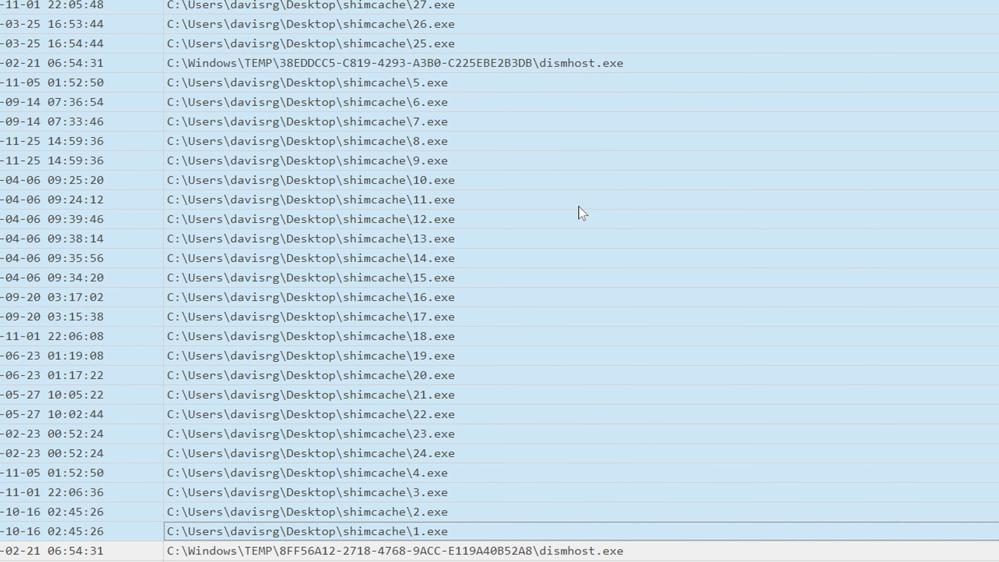
{"action": "scroll", "coordinate": [578, 206], "scroll_direction": "down", "scroll_amount": 2}
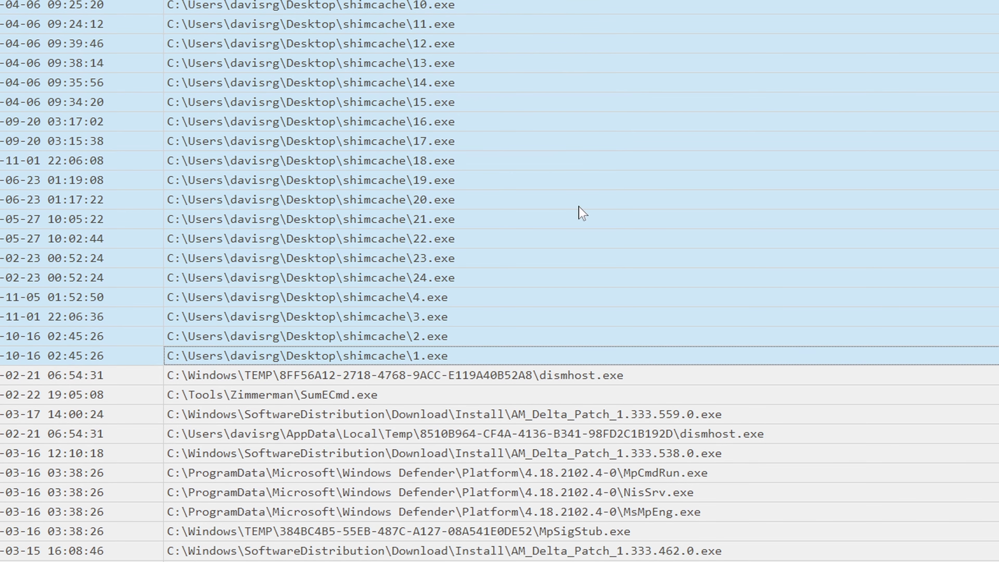
{"action": "scroll", "coordinate": [578, 206], "scroll_direction": "down", "scroll_amount": 1}
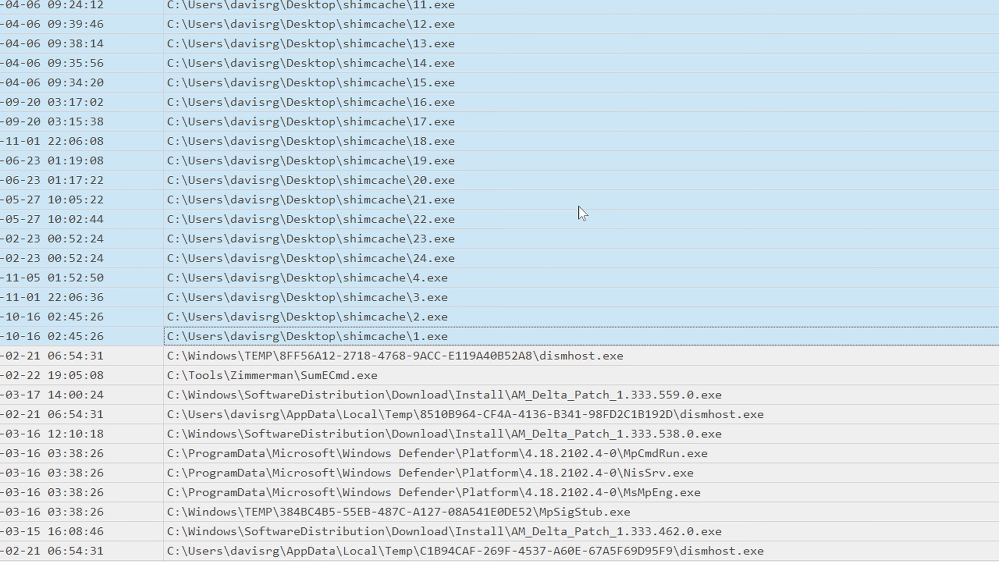
{"action": "scroll", "coordinate": [578, 206], "scroll_direction": "up", "scroll_amount": 13}
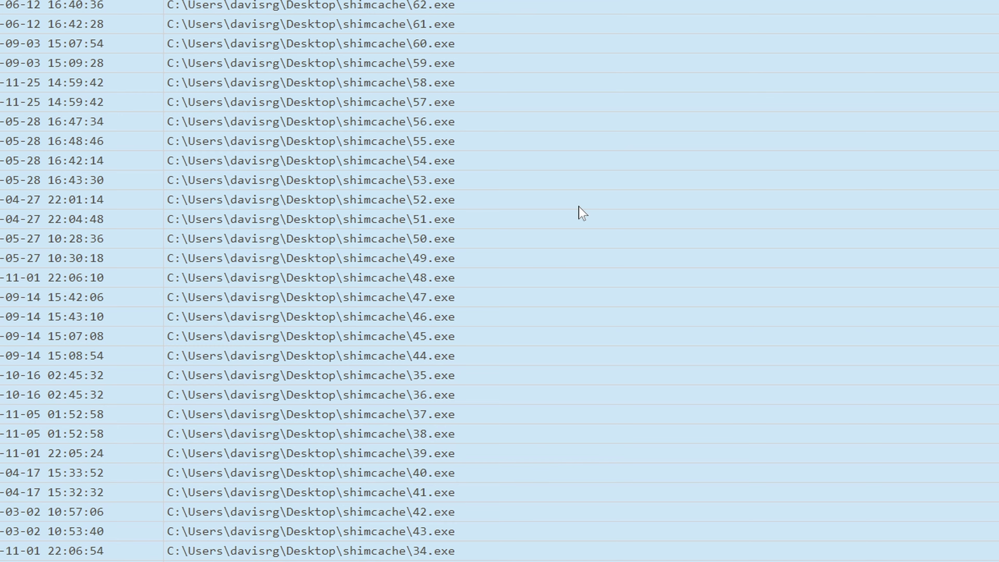
{"action": "left_click", "coordinate": [496, 95]}
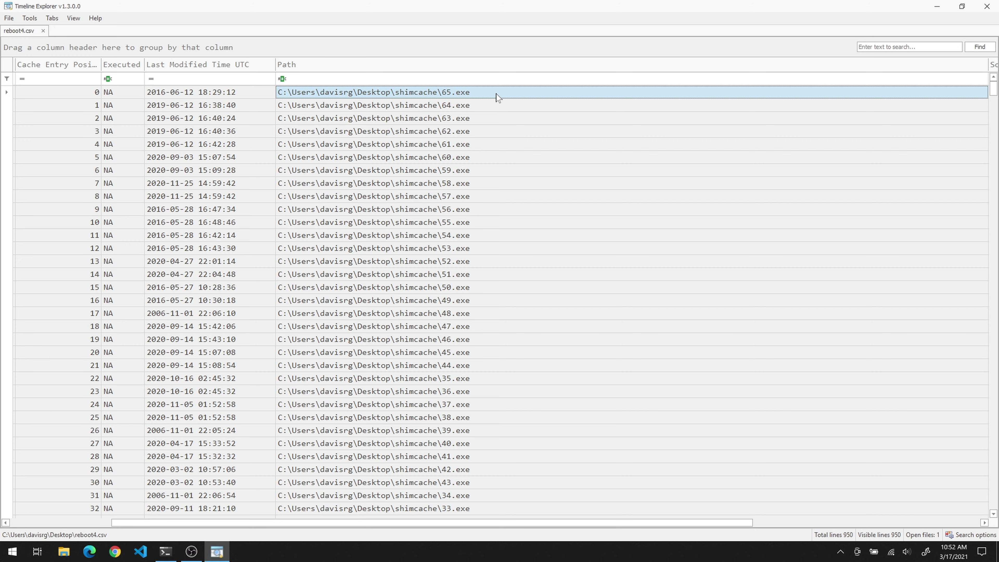
{"action": "key", "text": "super+d"}
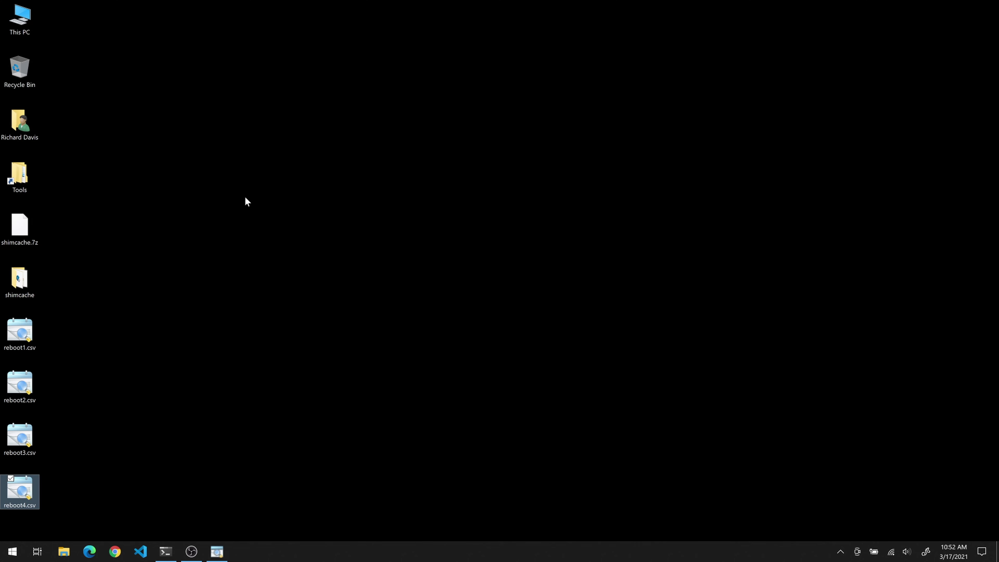
Step: Open the shimcache folder and scroll to the bottom of the list, showing 136.exe and 137.exe
{"action": "double_click", "coordinate": [19, 279]}
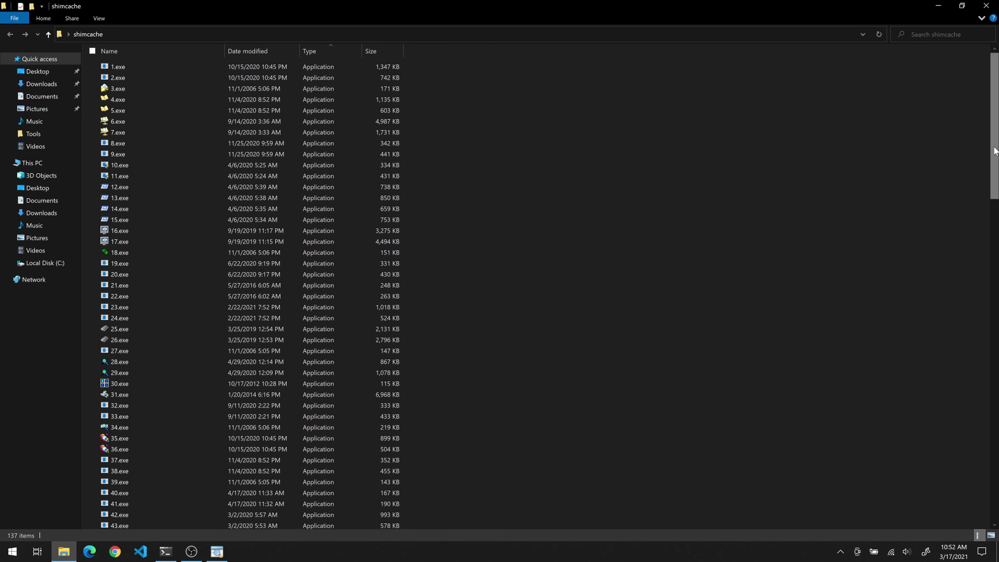
{"action": "left_click_drag", "start_coordinate": [991, 152], "coordinate": [993, 465]}
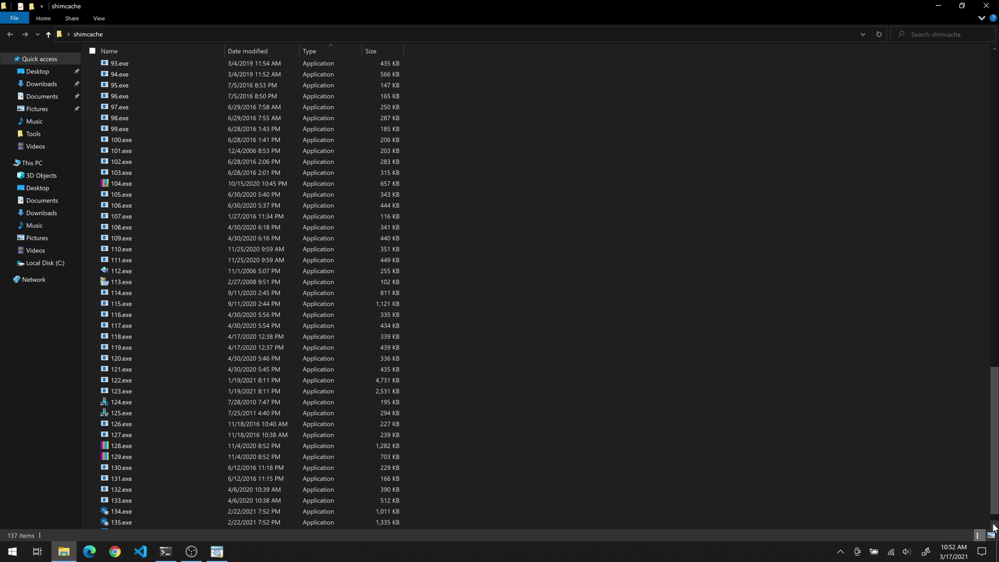
{"action": "left_click", "coordinate": [993, 525]}
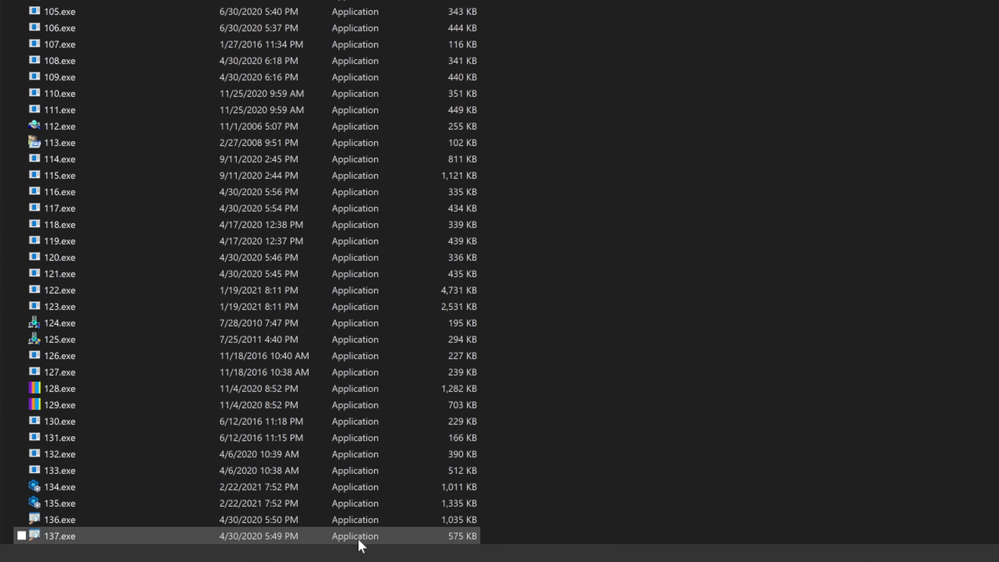
{"action": "mouse_move", "coordinate": [174, 544]}
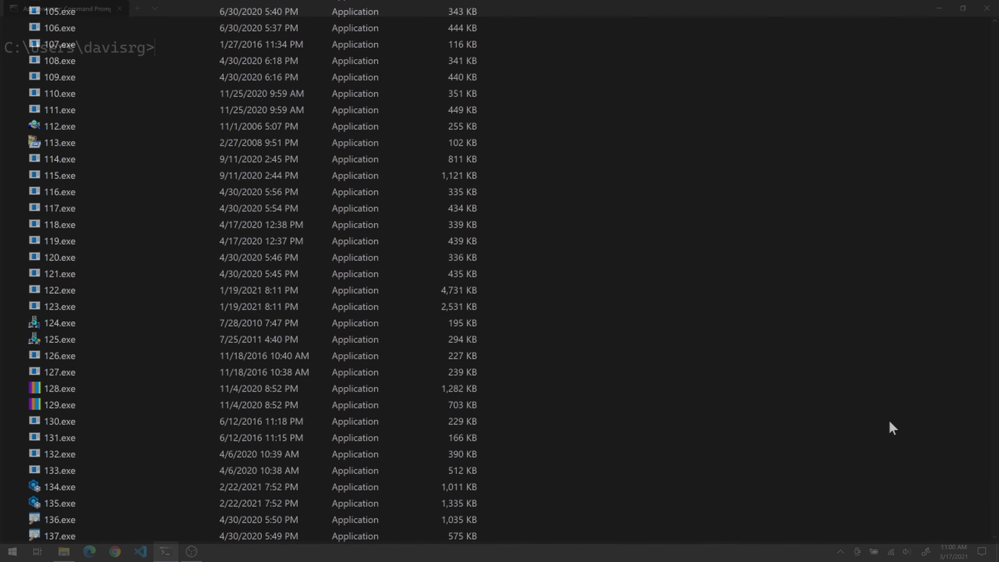
Step: In C:\Tools\Zimmerman, clear the screen and run AppCompatCacheParser to export reboot5.csv to the Desktop
{"action": "type", "text": "cd \\tools\\zi"}
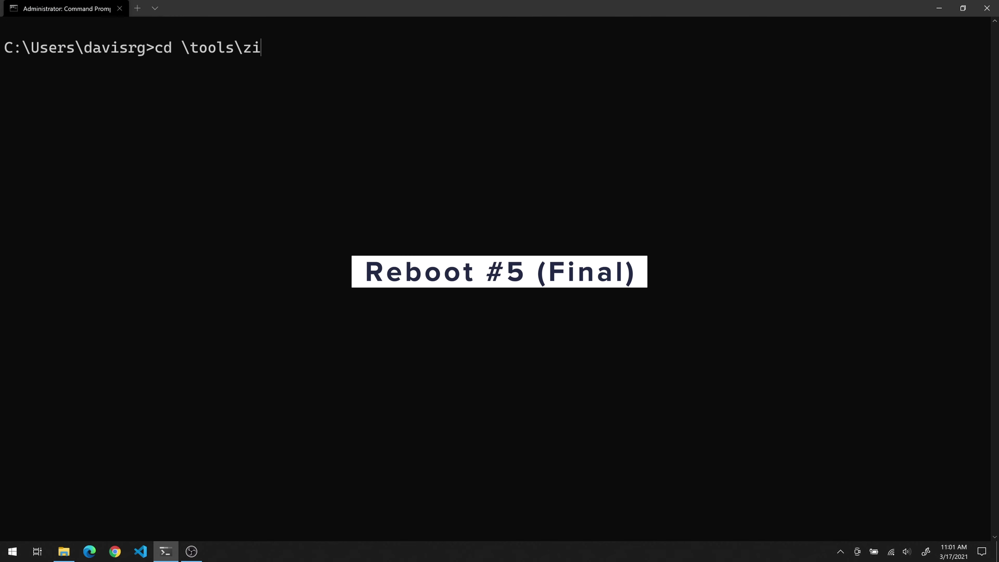
{"action": "key", "text": "Tab"}
{"action": "key", "text": "Return"}
{"action": "type", "text": "cls"}
{"action": "key", "text": "Return"}
{"action": "type", "text": "ap"}
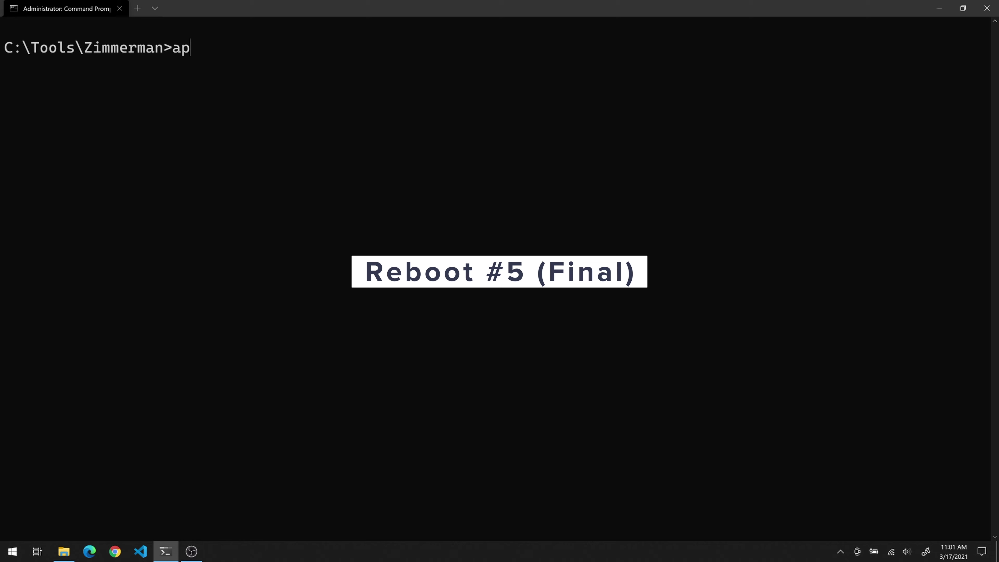
{"action": "key", "text": "Tab"}
{"action": "type", "text": "--csv"}
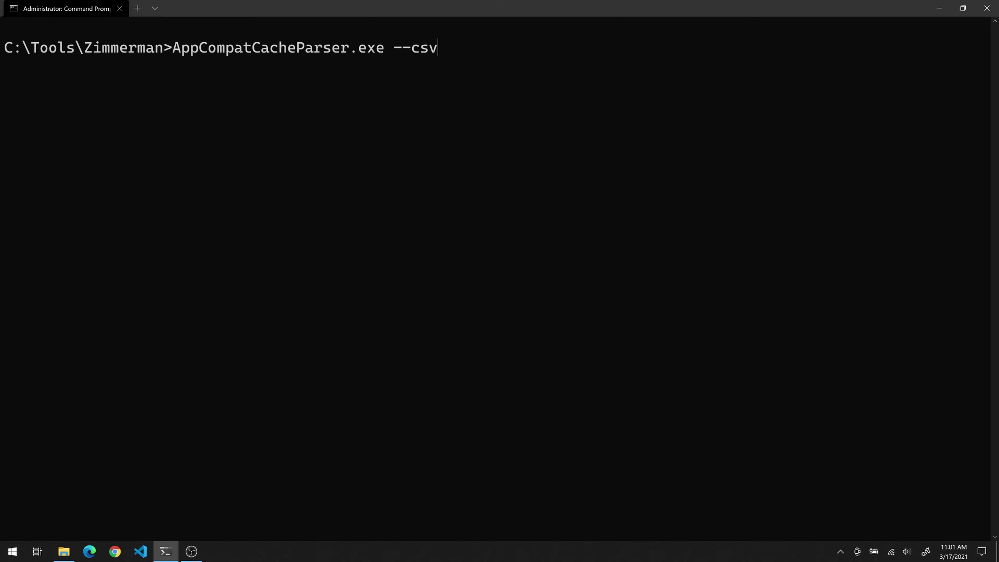
{"action": "type", "text": " \\Users\\davisrg\\Desktop "}
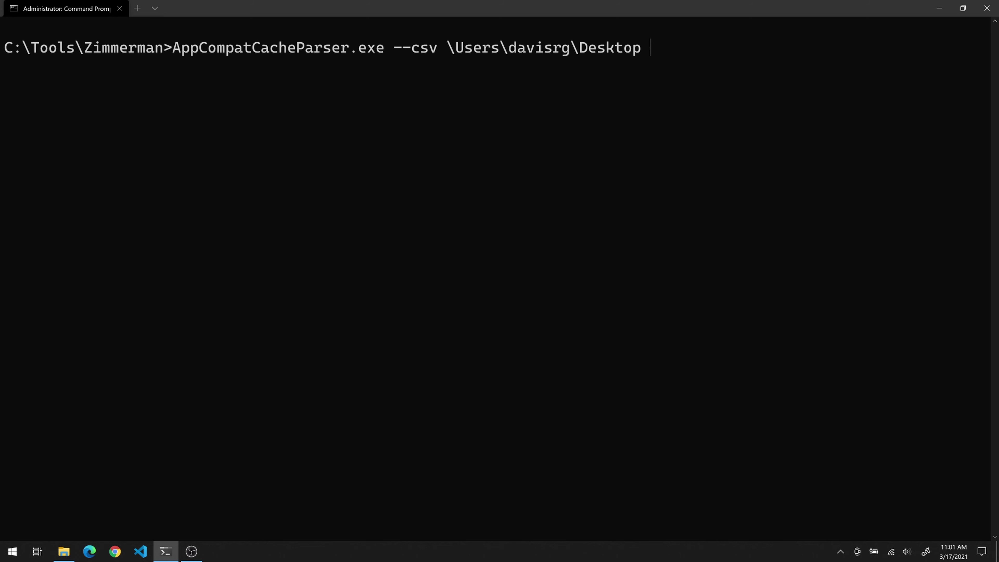
{"action": "type", "text": "--csvf reboot5.csv"}
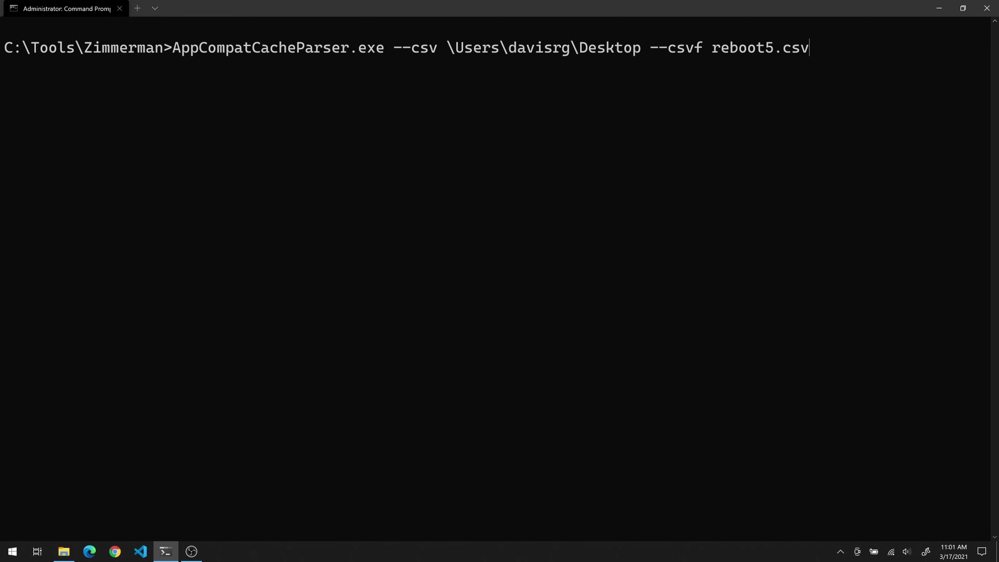
{"action": "key", "text": "Return"}
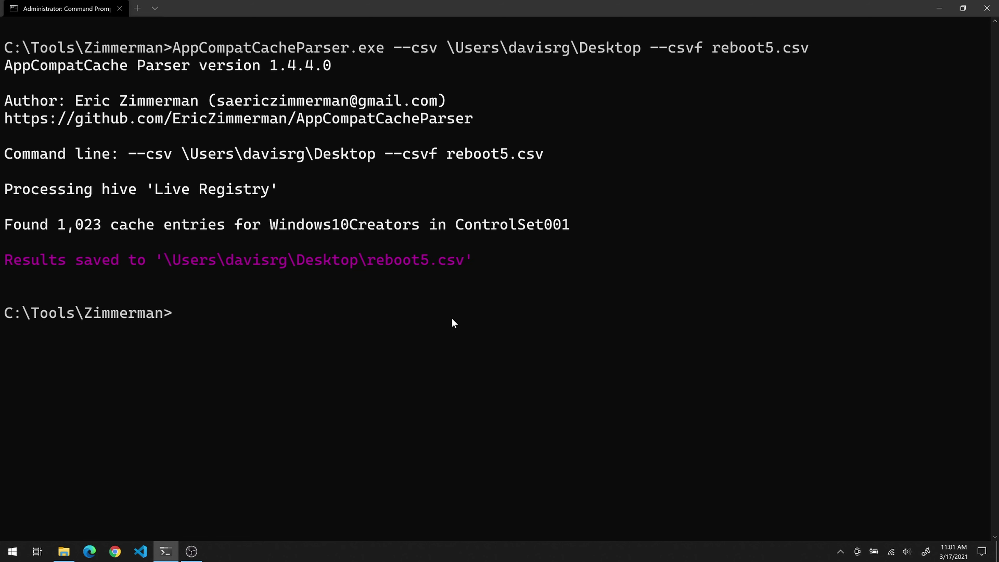
Step: Open reboot5.csv from the desktop in a maximized Timeline Explorer window
{"action": "key", "text": "super+d"}
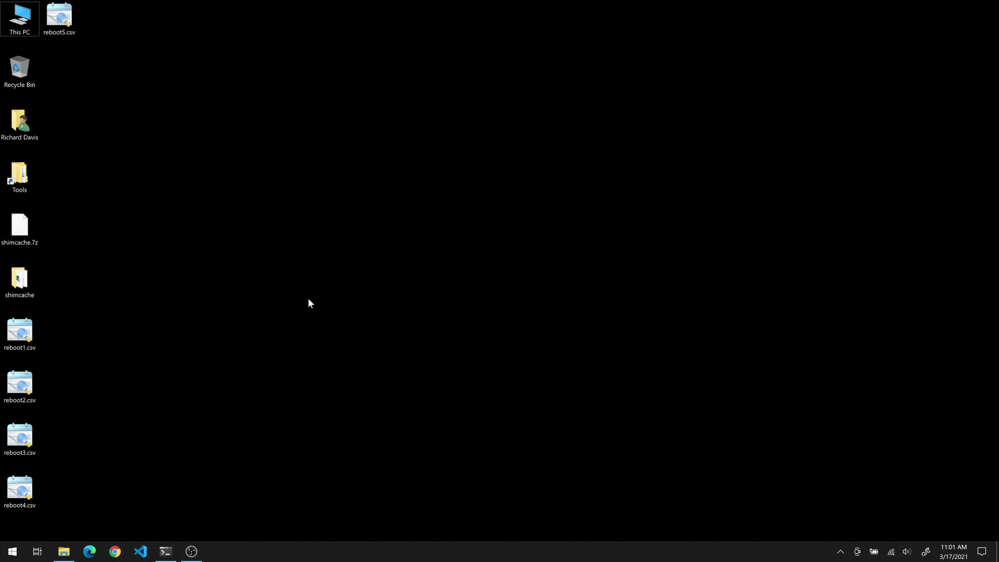
{"action": "double_click", "coordinate": [66, 17]}
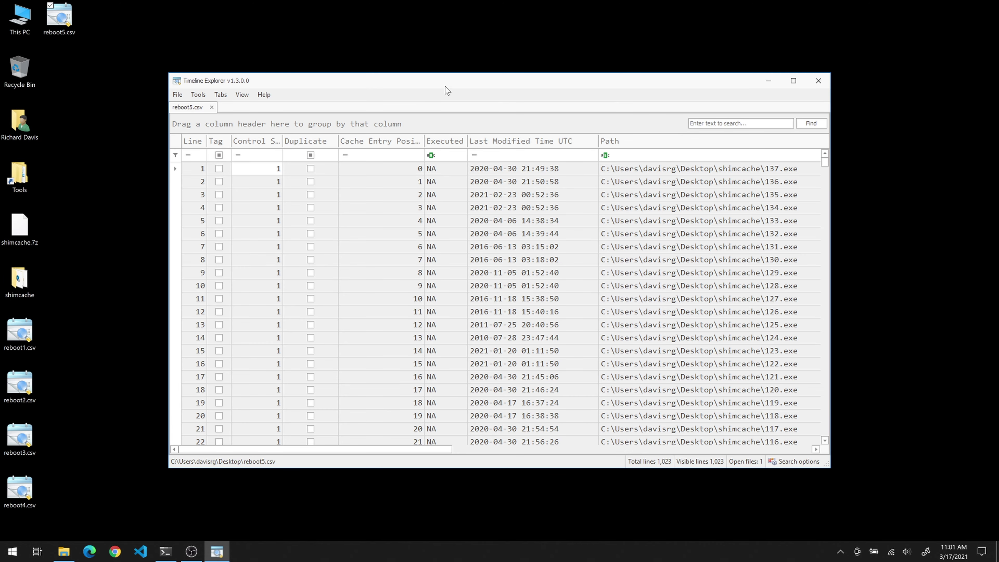
{"action": "double_click", "coordinate": [449, 81]}
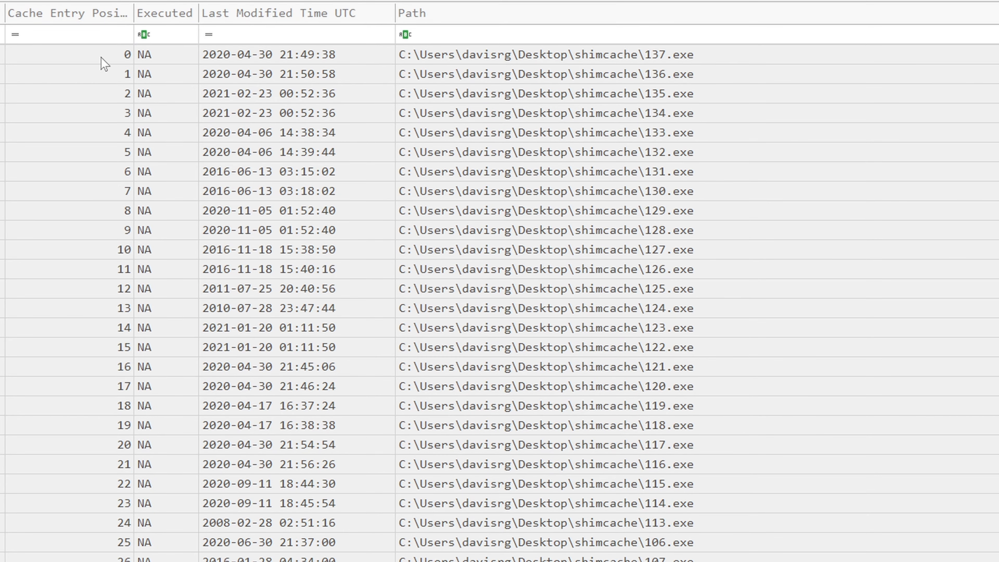
Step: Select the Path rows from 137.exe down to 1.exe, then return to row 0's modified time
{"action": "left_click", "coordinate": [102, 58]}
{"action": "key", "text": "Right"}
{"action": "key", "text": "Right"}
{"action": "key", "text": "Right"}
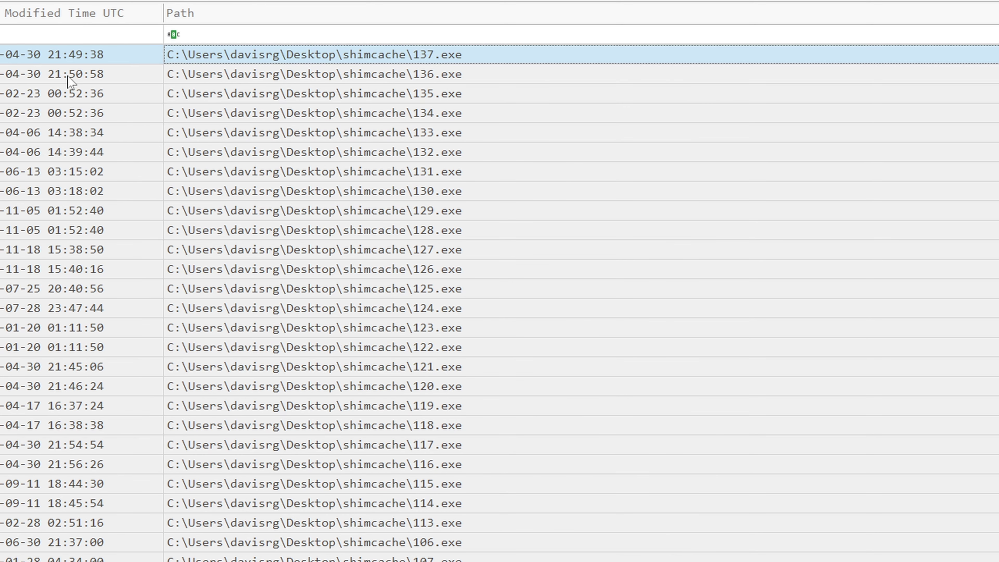
{"action": "key", "text": "shift+Down"}
{"action": "key", "text": "shift+Down"}
{"action": "key", "text": "shift+Down"}
{"action": "key", "text": "shift+Down"}
{"action": "key", "text": "shift+Down"}
{"action": "key", "text": "shift+Down"}
{"action": "key", "text": "shift+Down"}
{"action": "key", "text": "shift+Down"}
{"action": "key", "text": "shift+Down"}
{"action": "key", "text": "shift+Down"}
{"action": "key", "text": "shift+Down"}
{"action": "key", "text": "shift+Down"}
{"action": "key", "text": "shift+Down"}
{"action": "key", "text": "shift+Down"}
{"action": "key", "text": "shift+Down"}
{"action": "key", "text": "shift+Down"}
{"action": "key", "text": "shift+Down"}
{"action": "key", "text": "shift+Down"}
{"action": "key", "text": "shift+Down"}
{"action": "key", "text": "shift+Down"}
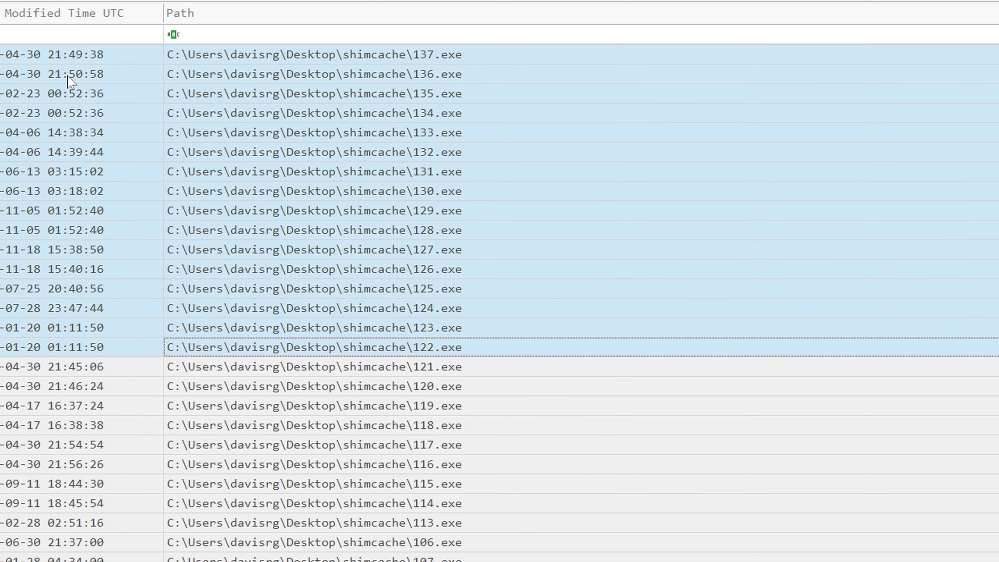
{"action": "key", "text": "shift+Down"}
{"action": "key", "text": "shift+Down"}
{"action": "key", "text": "shift+Down"}
{"action": "key", "text": "shift+Down"}
{"action": "key", "text": "shift+Down"}
{"action": "key", "text": "shift+Down"}
{"action": "key", "text": "shift+Down"}
{"action": "key", "text": "shift+Down"}
{"action": "key", "text": "shift+Down"}
{"action": "key", "text": "shift+Down"}
{"action": "key", "text": "shift+Down"}
{"action": "key", "text": "shift+Down"}
{"action": "key", "text": "shift+Down"}
{"action": "key", "text": "shift+Down"}
{"action": "key", "text": "shift+Down"}
{"action": "key", "text": "shift+Down"}
{"action": "key", "text": "shift+Down"}
{"action": "key", "text": "shift+Down"}
{"action": "key", "text": "shift+Down"}
{"action": "key", "text": "shift+Down"}
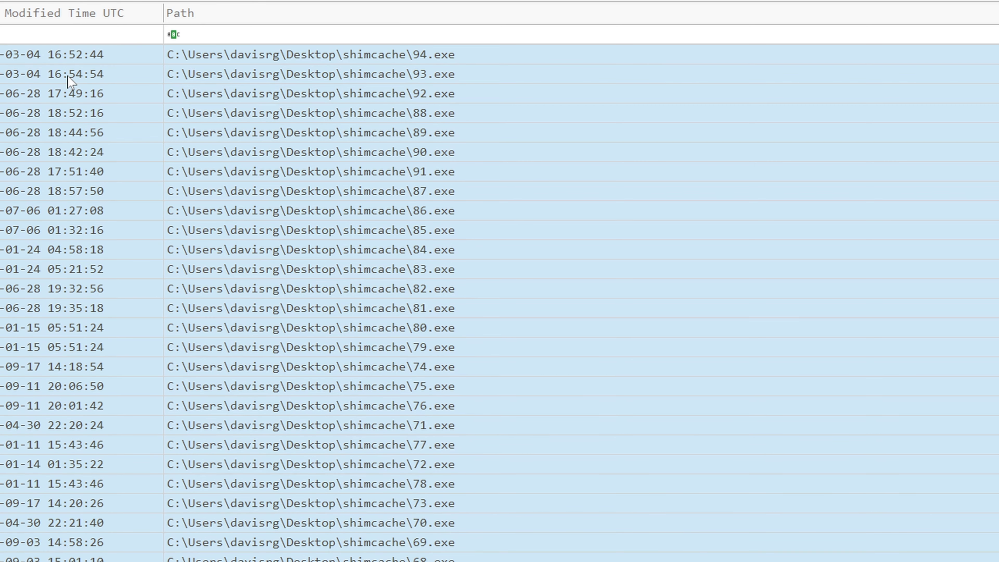
{"action": "key", "text": "shift+Down"}
{"action": "key", "text": "shift+Down"}
{"action": "key", "text": "shift+Down"}
{"action": "key", "text": "shift+Down"}
{"action": "key", "text": "shift+Down"}
{"action": "key", "text": "shift+Down"}
{"action": "key", "text": "shift+Down"}
{"action": "key", "text": "shift+Down"}
{"action": "key", "text": "shift+Down"}
{"action": "key", "text": "shift+Down"}
{"action": "key", "text": "shift+Down"}
{"action": "key", "text": "shift+Down"}
{"action": "key", "text": "shift+Down"}
{"action": "key", "text": "shift+Down"}
{"action": "key", "text": "shift+Down"}
{"action": "key", "text": "shift+Down"}
{"action": "key", "text": "shift+Down"}
{"action": "key", "text": "shift+Down"}
{"action": "key", "text": "shift+Down"}
{"action": "key", "text": "shift+Down"}
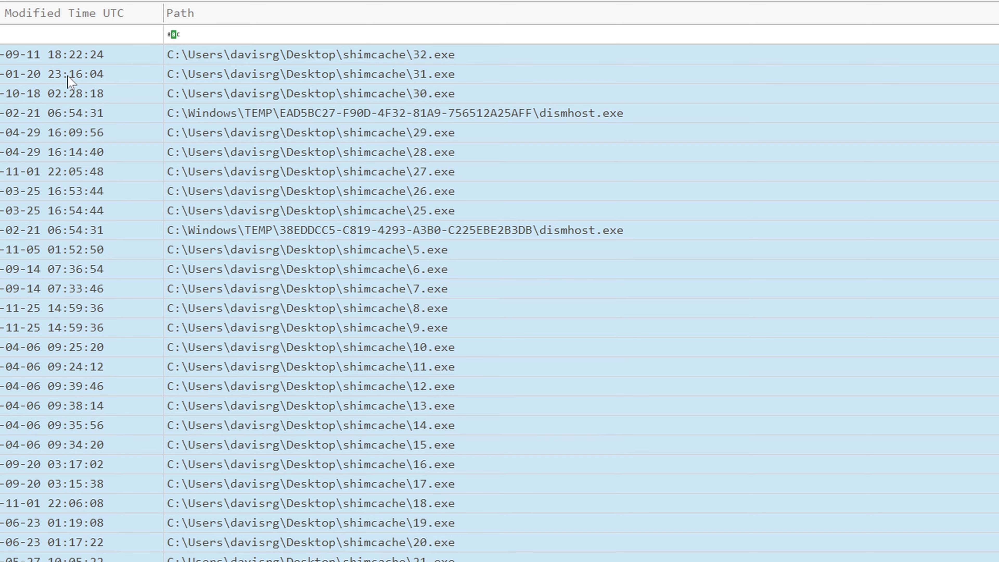
{"action": "key", "text": "shift+Down"}
{"action": "key", "text": "shift+Down"}
{"action": "key", "text": "shift+Down"}
{"action": "key", "text": "shift+Down"}
{"action": "key", "text": "shift+Down"}
{"action": "key", "text": "shift+Down"}
{"action": "key", "text": "shift+Down"}
{"action": "key", "text": "shift+Down"}
{"action": "key", "text": "shift+Down"}
{"action": "key", "text": "shift+Down"}
{"action": "key", "text": "shift+Down"}
{"action": "key", "text": "shift+Down"}
{"action": "key", "text": "shift+Down"}
{"action": "key", "text": "shift+Up"}
{"action": "key", "text": "shift+Up"}
{"action": "key", "text": "shift+Up"}
{"action": "key", "text": "shift+Up"}
{"action": "key", "text": "shift+Up"}
{"action": "key", "text": "shift+Up"}
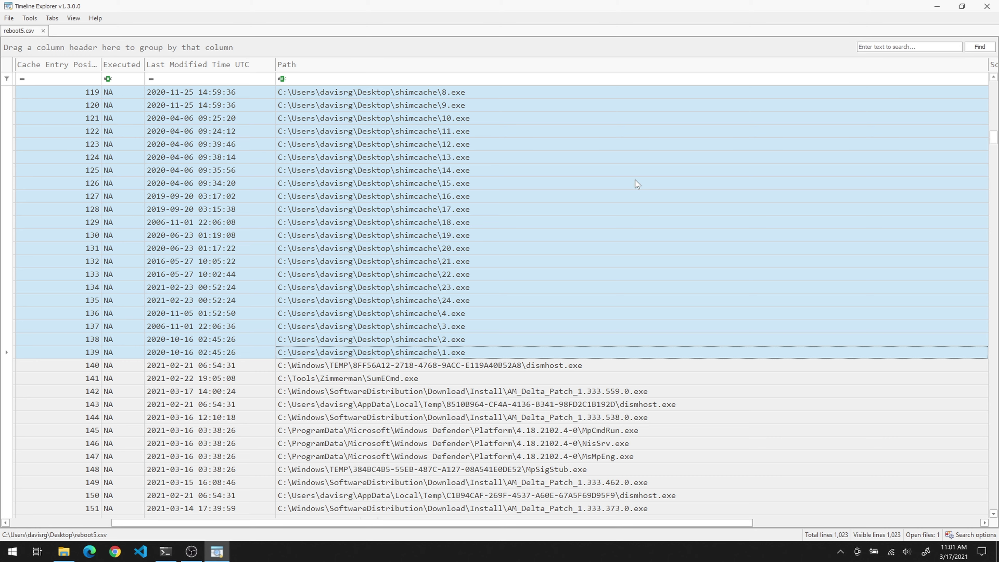
{"action": "scroll", "coordinate": [635, 184], "scroll_direction": "up", "scroll_amount": 20}
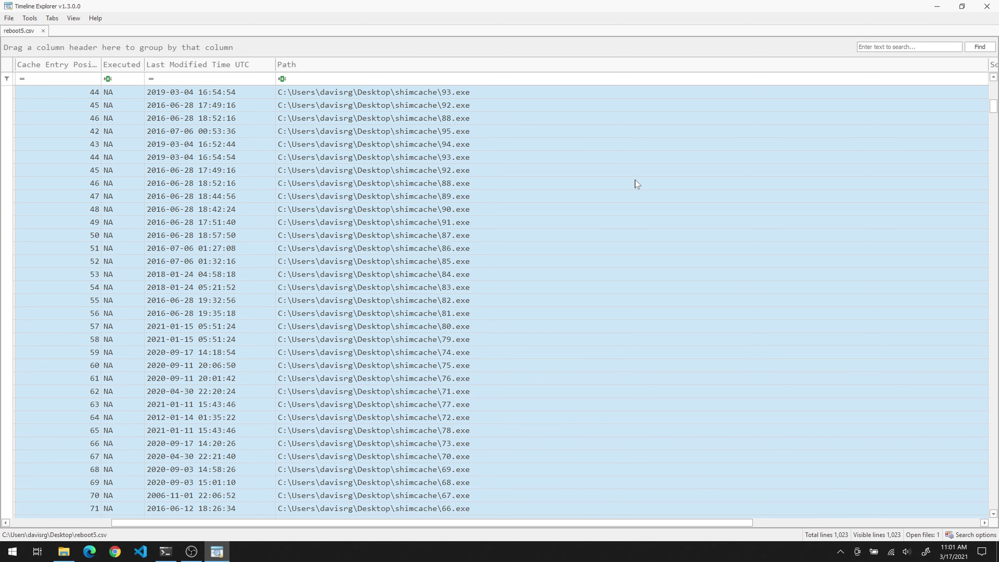
{"action": "scroll", "coordinate": [635, 180], "scroll_direction": "up", "scroll_amount": 2}
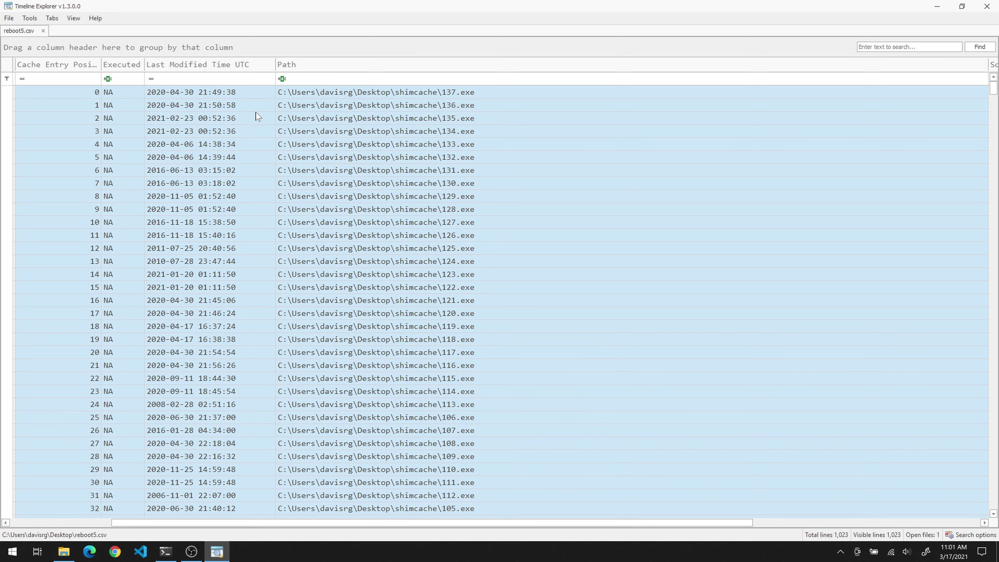
{"action": "left_click", "coordinate": [243, 94]}
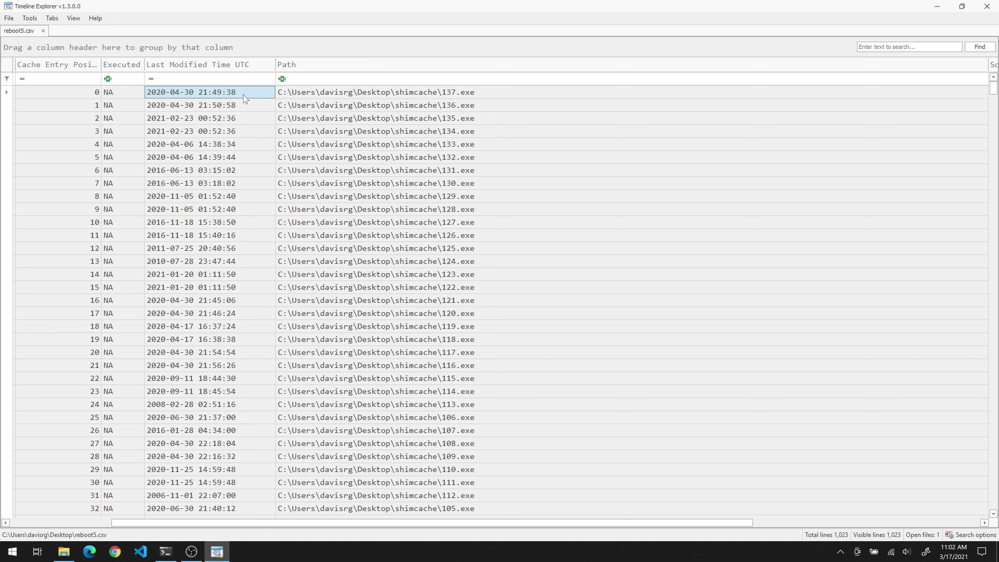
Step: Open the Properties of 137.exe in the shimcache folder
{"action": "key", "text": "super+d"}
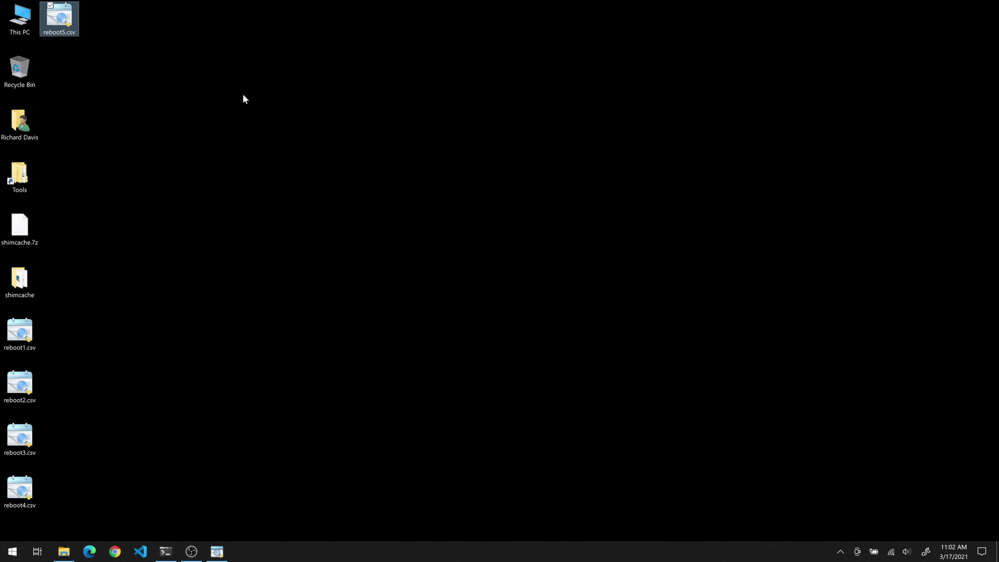
{"action": "double_click", "coordinate": [20, 277]}
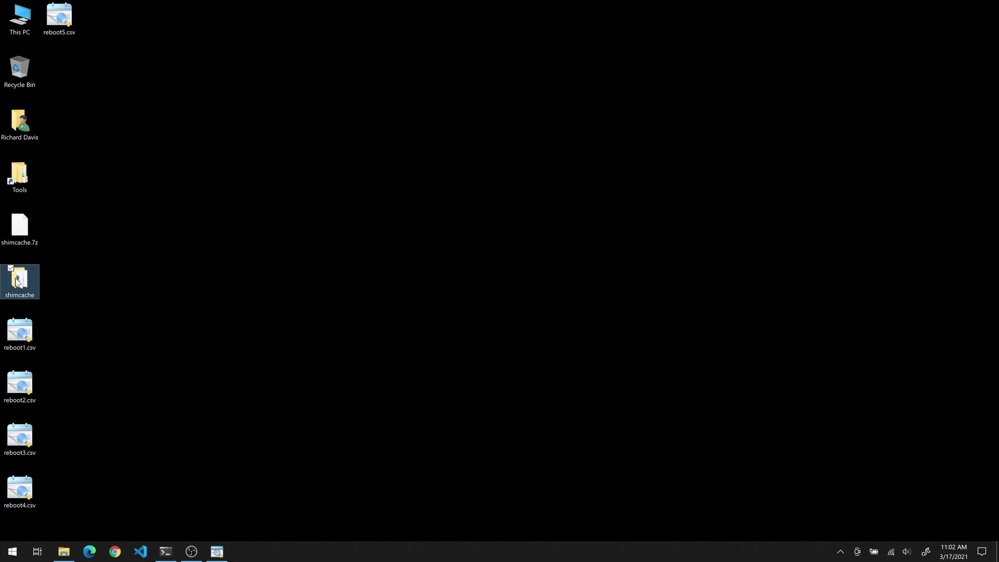
{"action": "scroll", "coordinate": [400, 294], "scroll_direction": "down", "scroll_amount": 2}
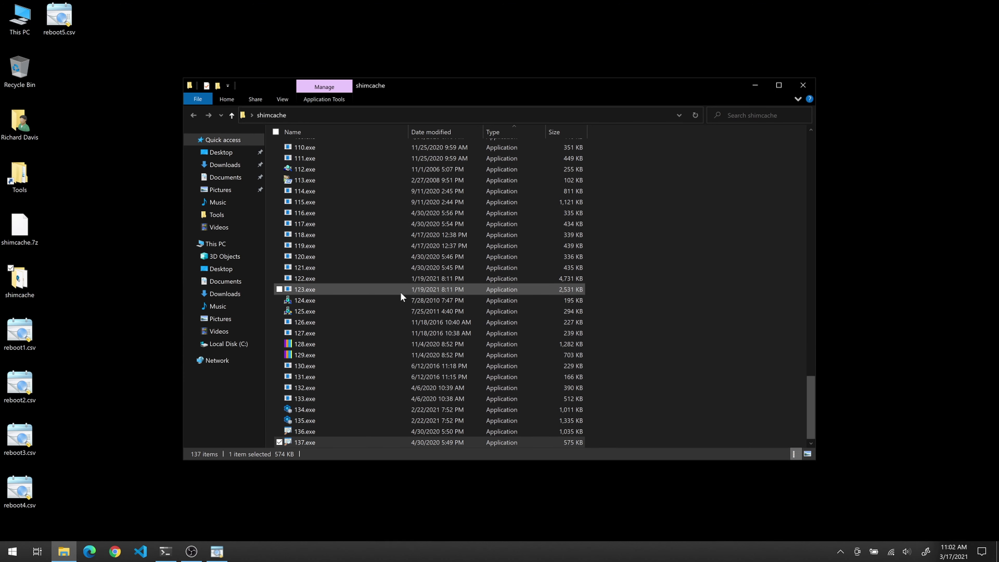
{"action": "right_click", "coordinate": [339, 438]}
{"action": "left_click", "coordinate": [305, 430]}
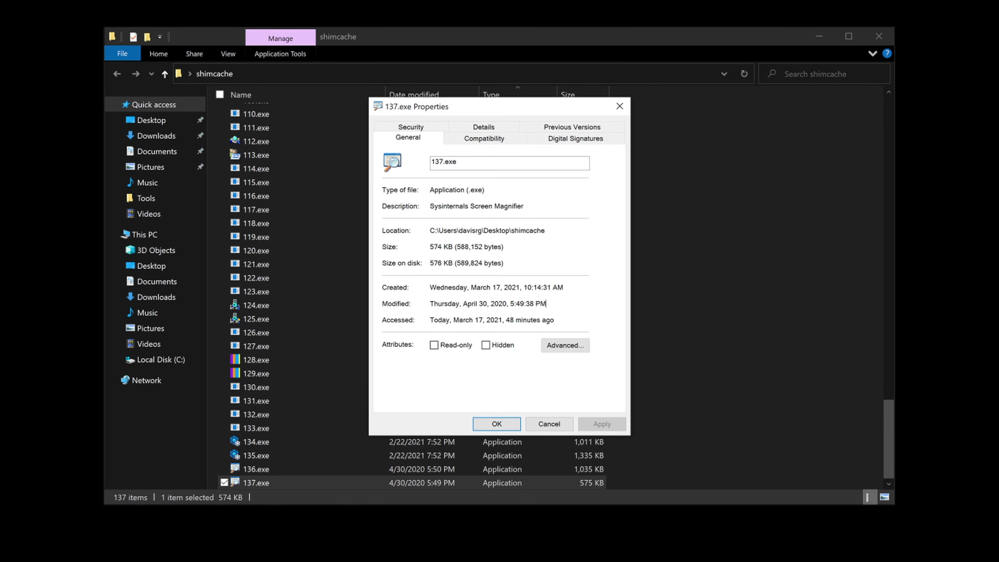
Step: Compare 137.exe's Modified time, 5:49:38 PM, against the 21:49:38 UTC shimcache entry
{"action": "left_click_drag", "start_coordinate": [545, 303], "coordinate": [430, 303]}
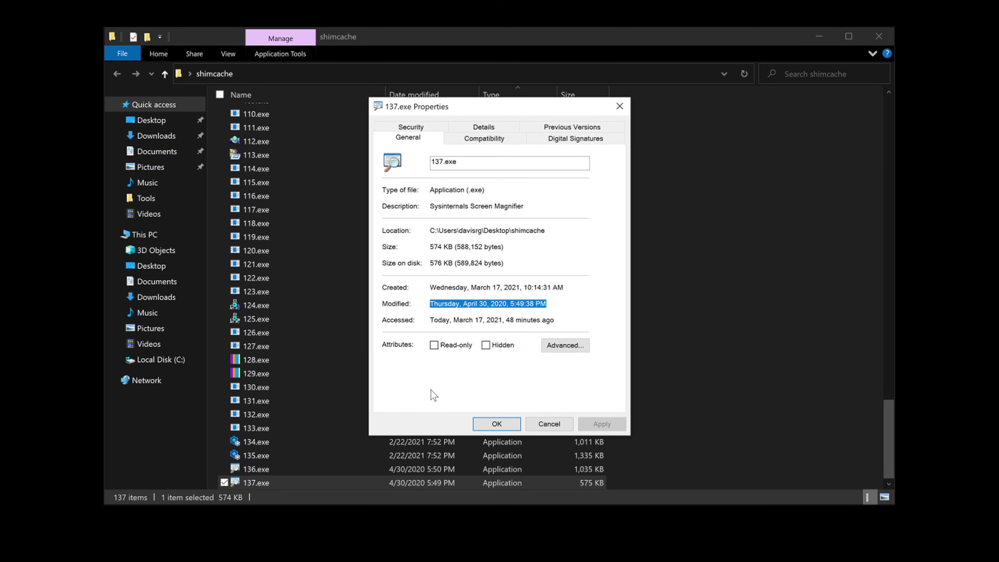
{"action": "key", "text": "Tab"}
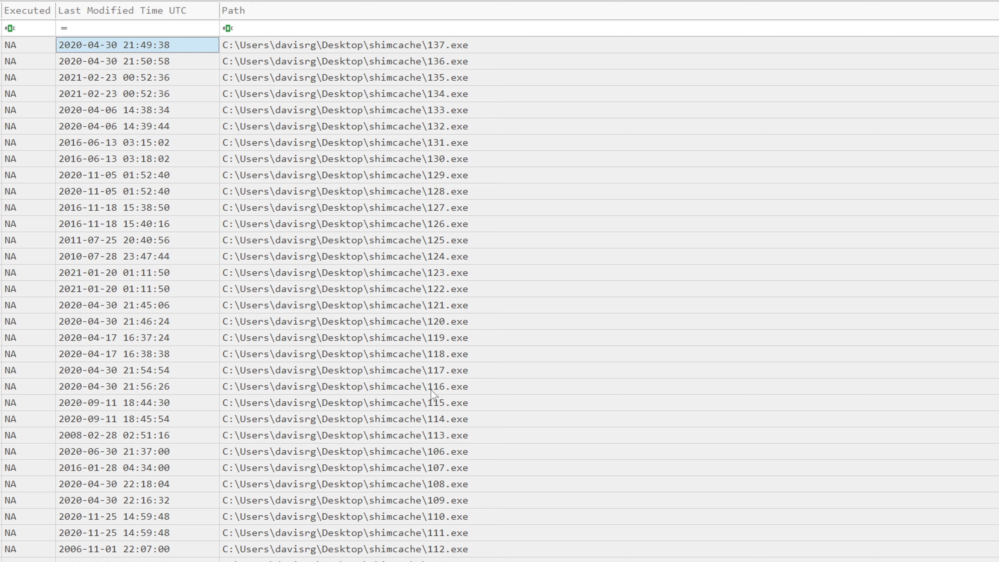
{"action": "key", "text": "alt+Tab"}
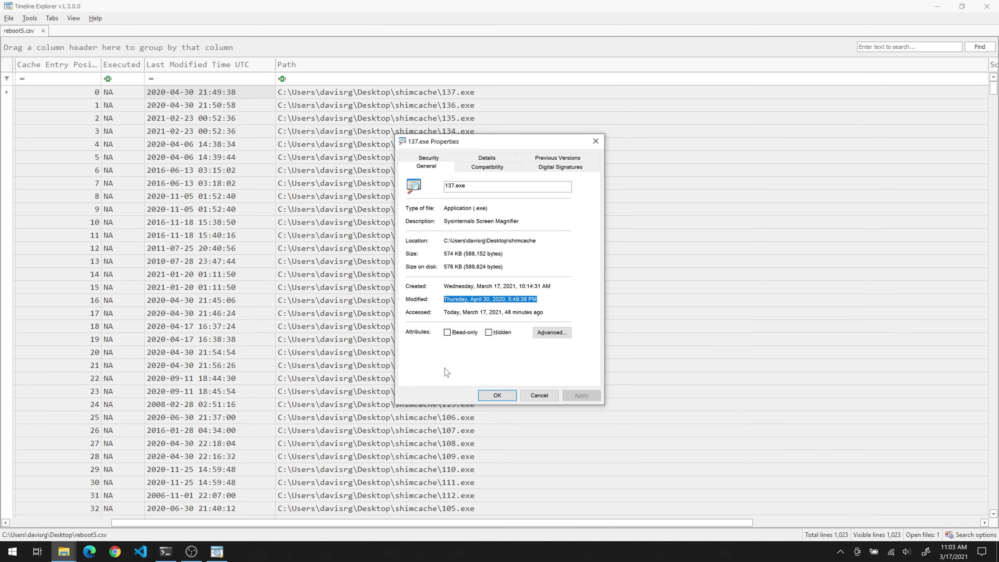
{"action": "key", "text": "super+d"}
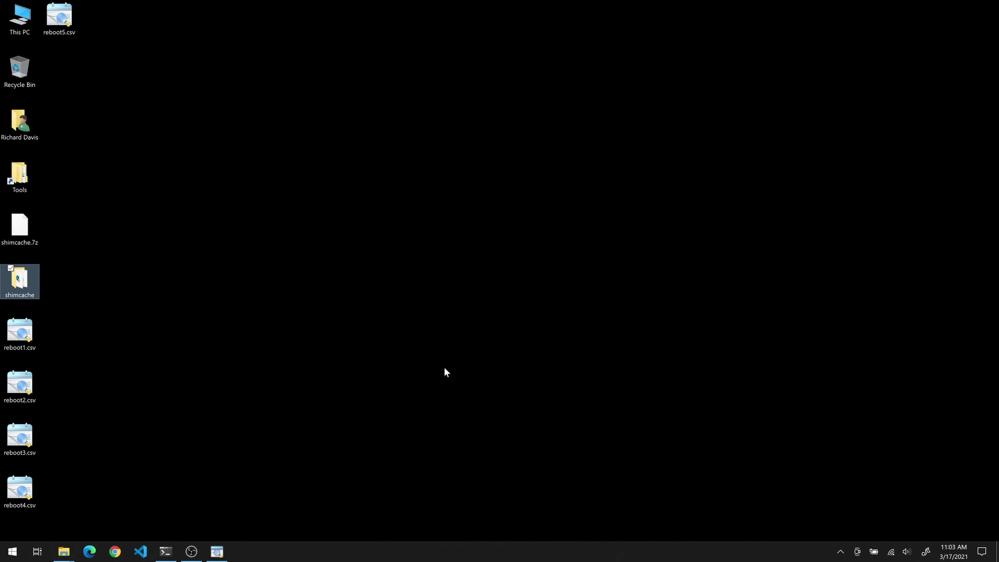